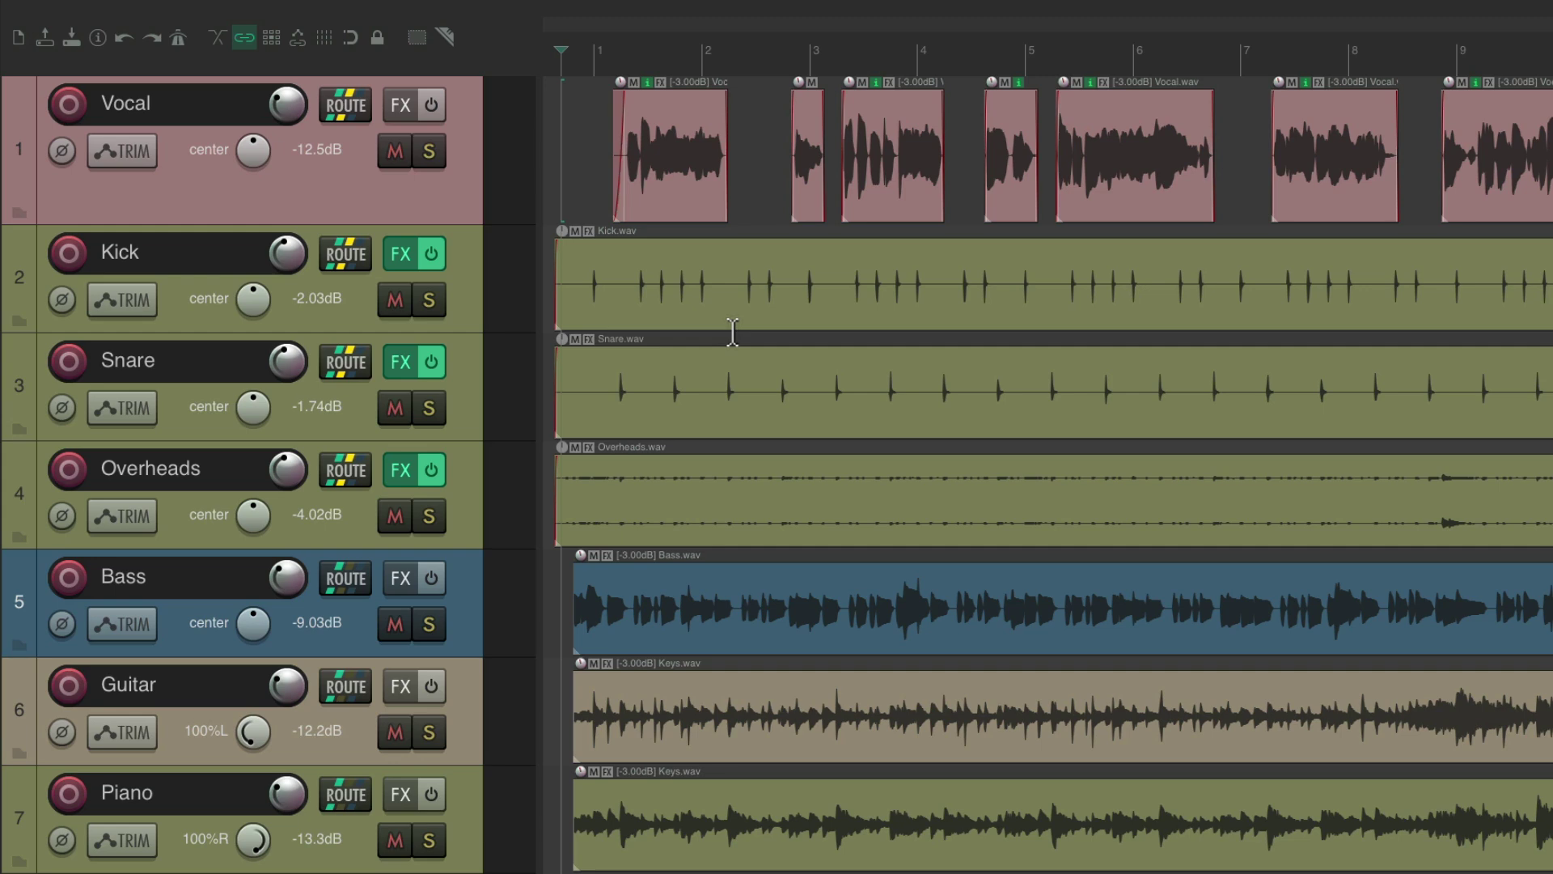
# - Solo the Kick, Snare, Overheads and Bass tracks and start playback to hear the rhythm section
pyautogui.moveTo(429, 300); pyautogui.dragTo(444, 524)
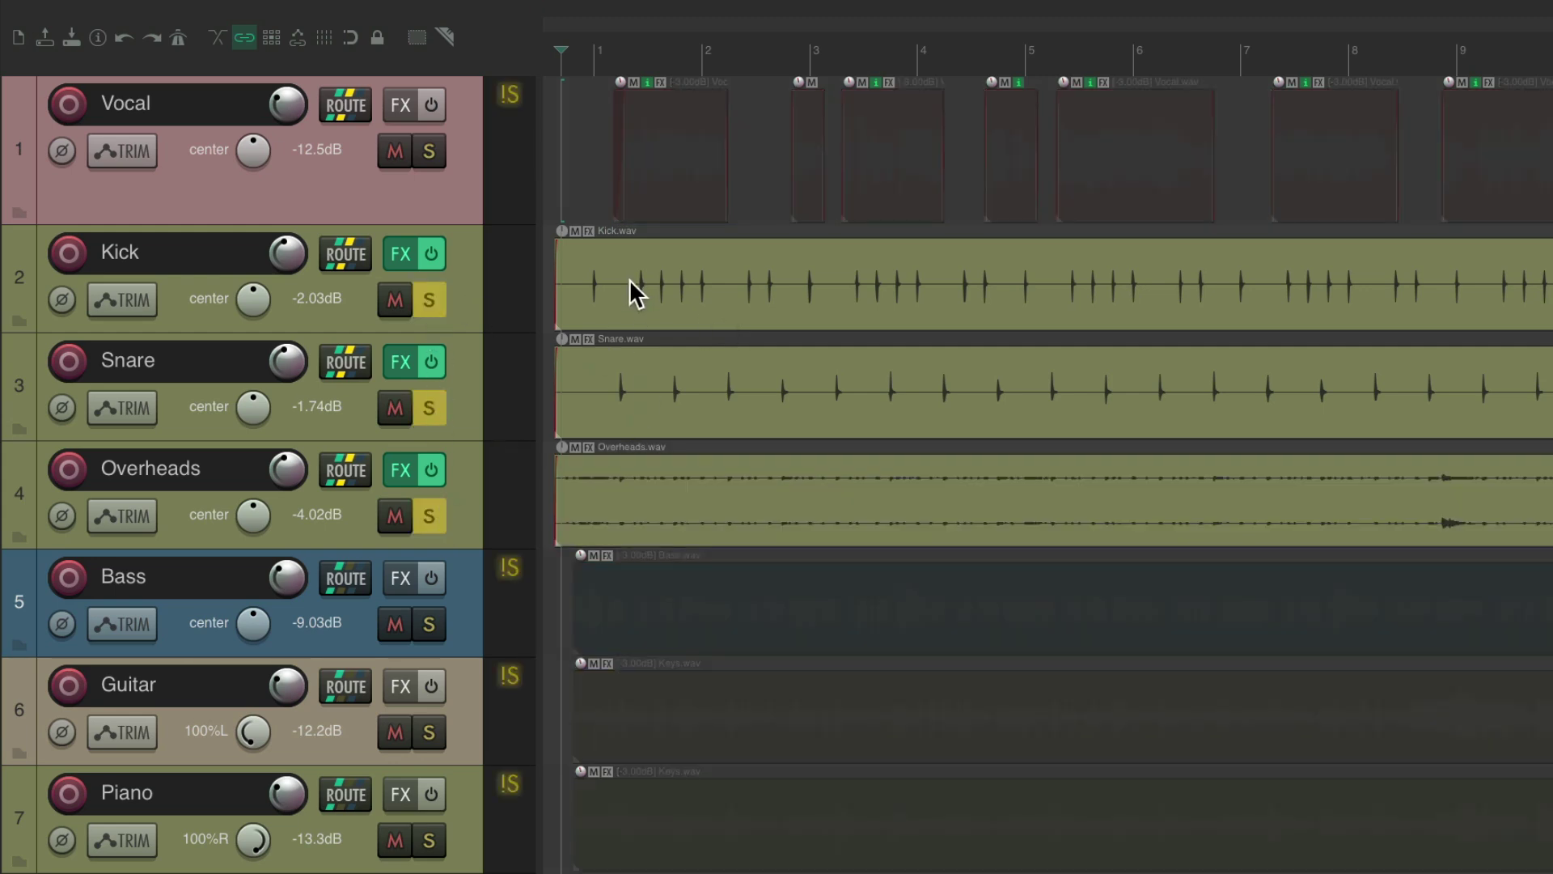
pyautogui.click(431, 623)
pyautogui.press('space')
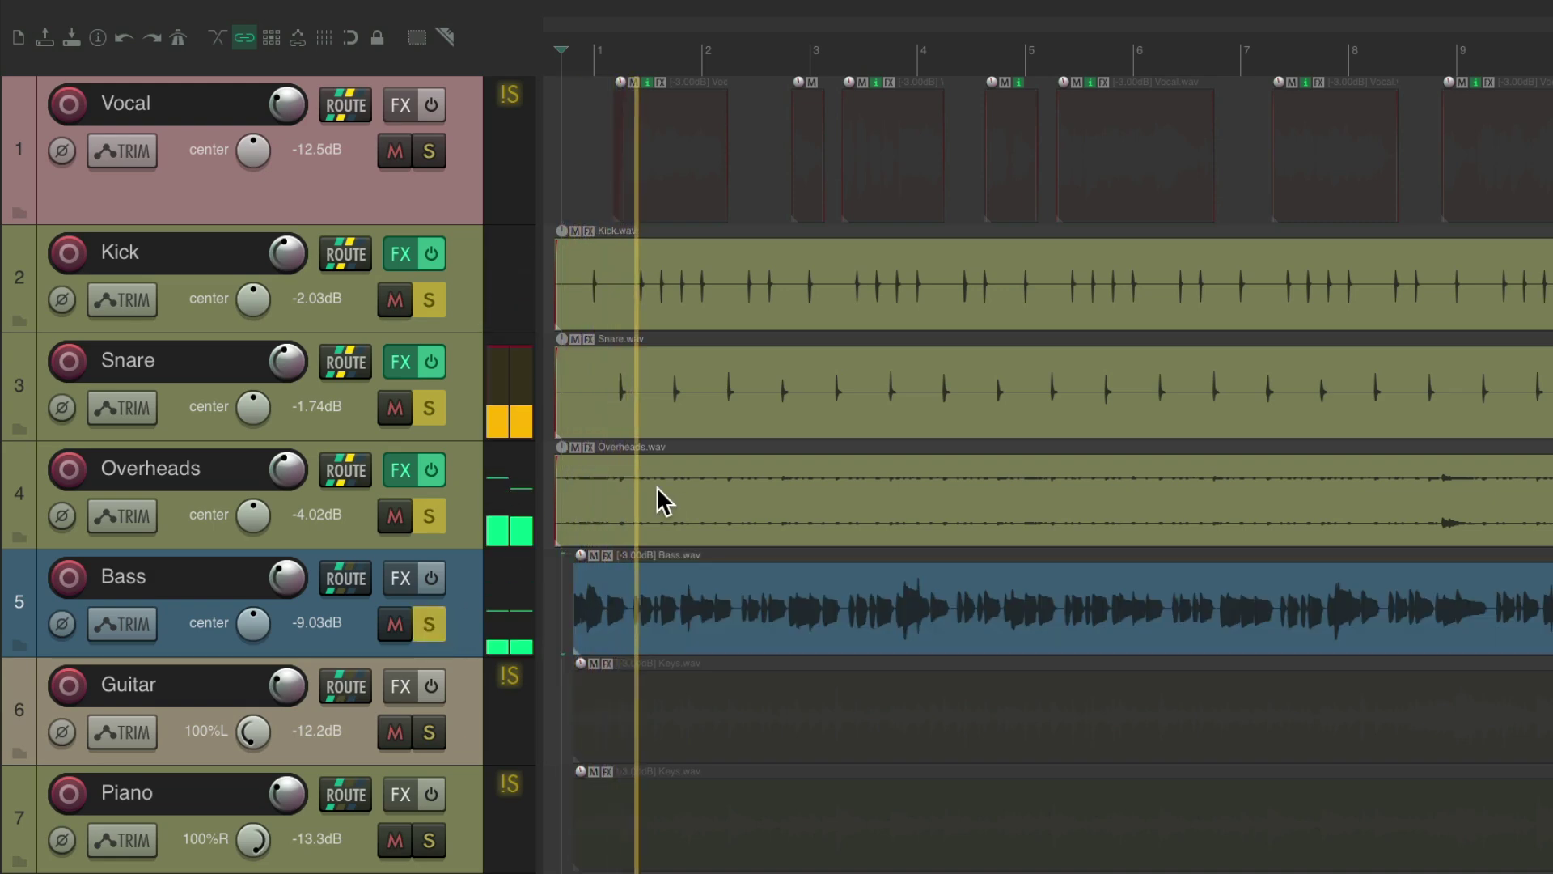
# - Audition the Vocal in place of the Bass with the soloed drums, and clear all solos
pyautogui.click(428, 622)
pyautogui.click(435, 150)
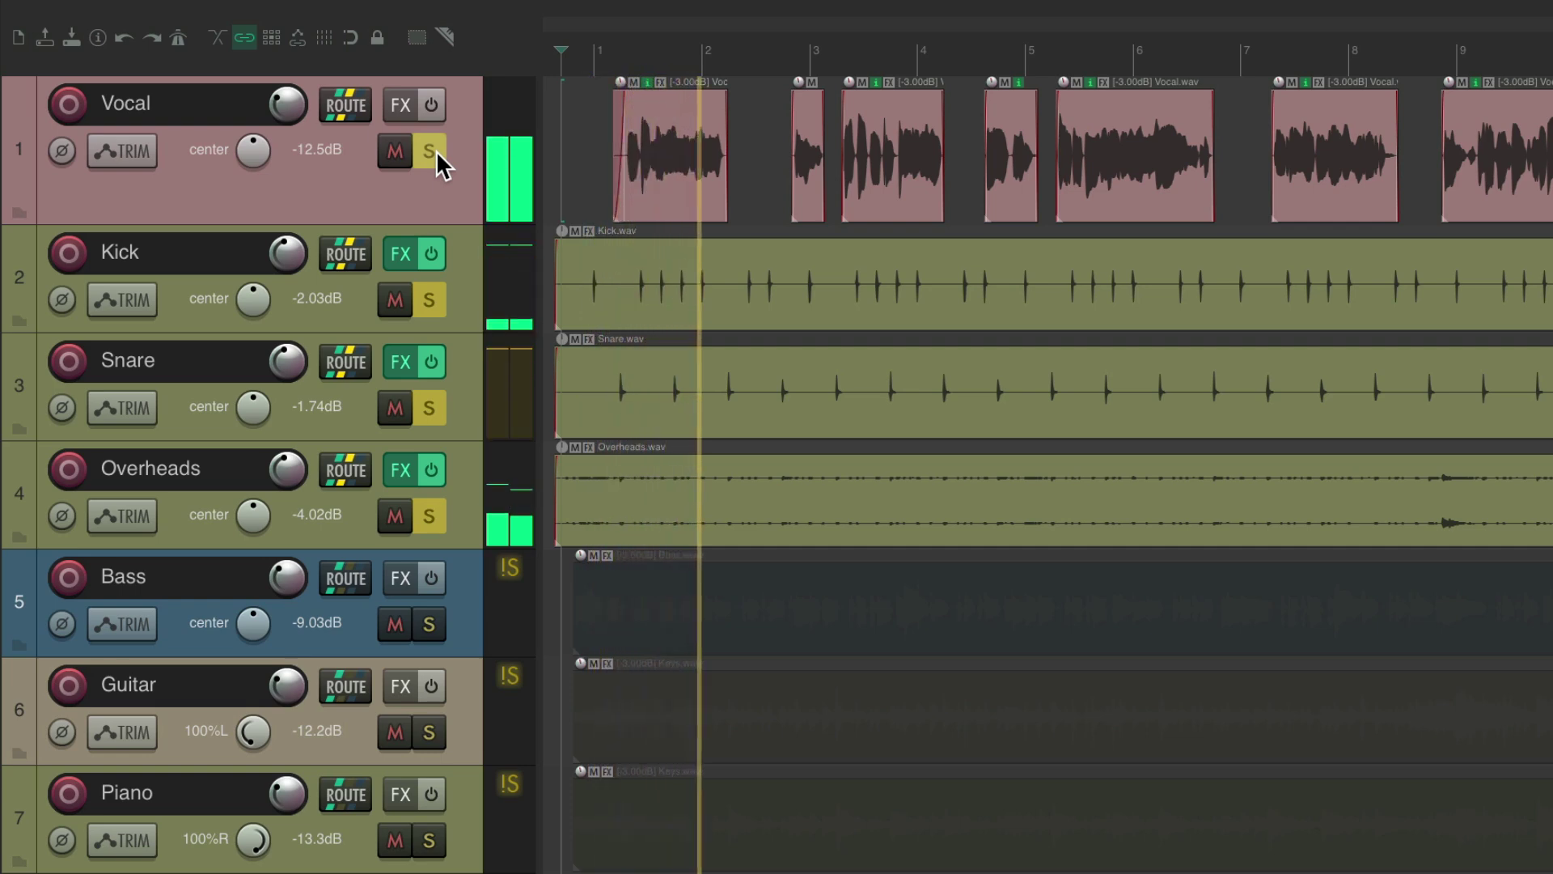
pyautogui.click(435, 150)
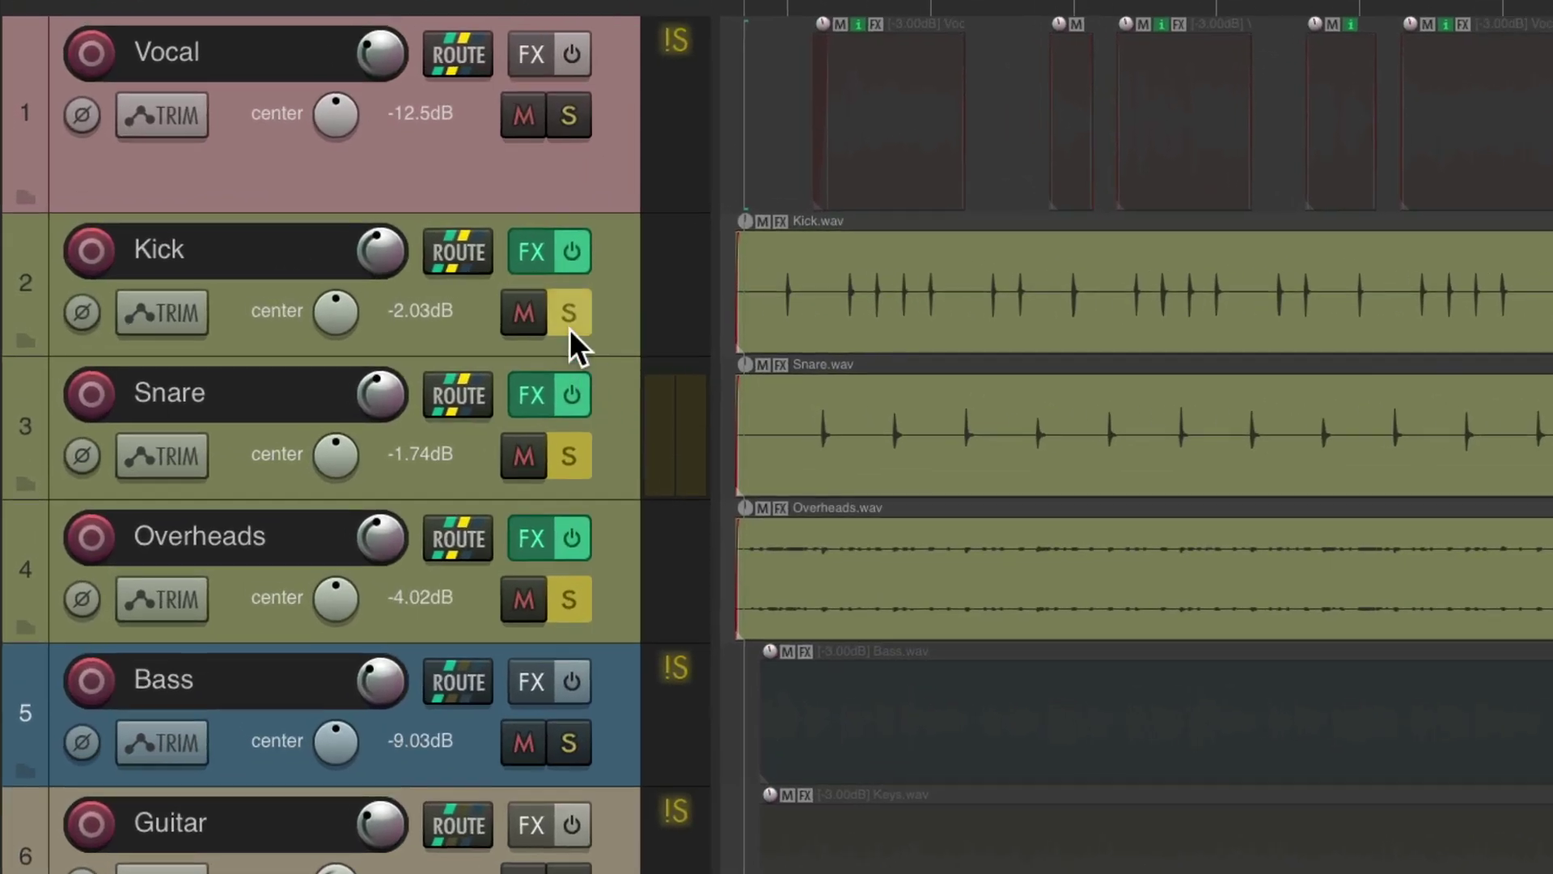
pyautogui.moveTo(430, 310); pyautogui.dragTo(442, 468)
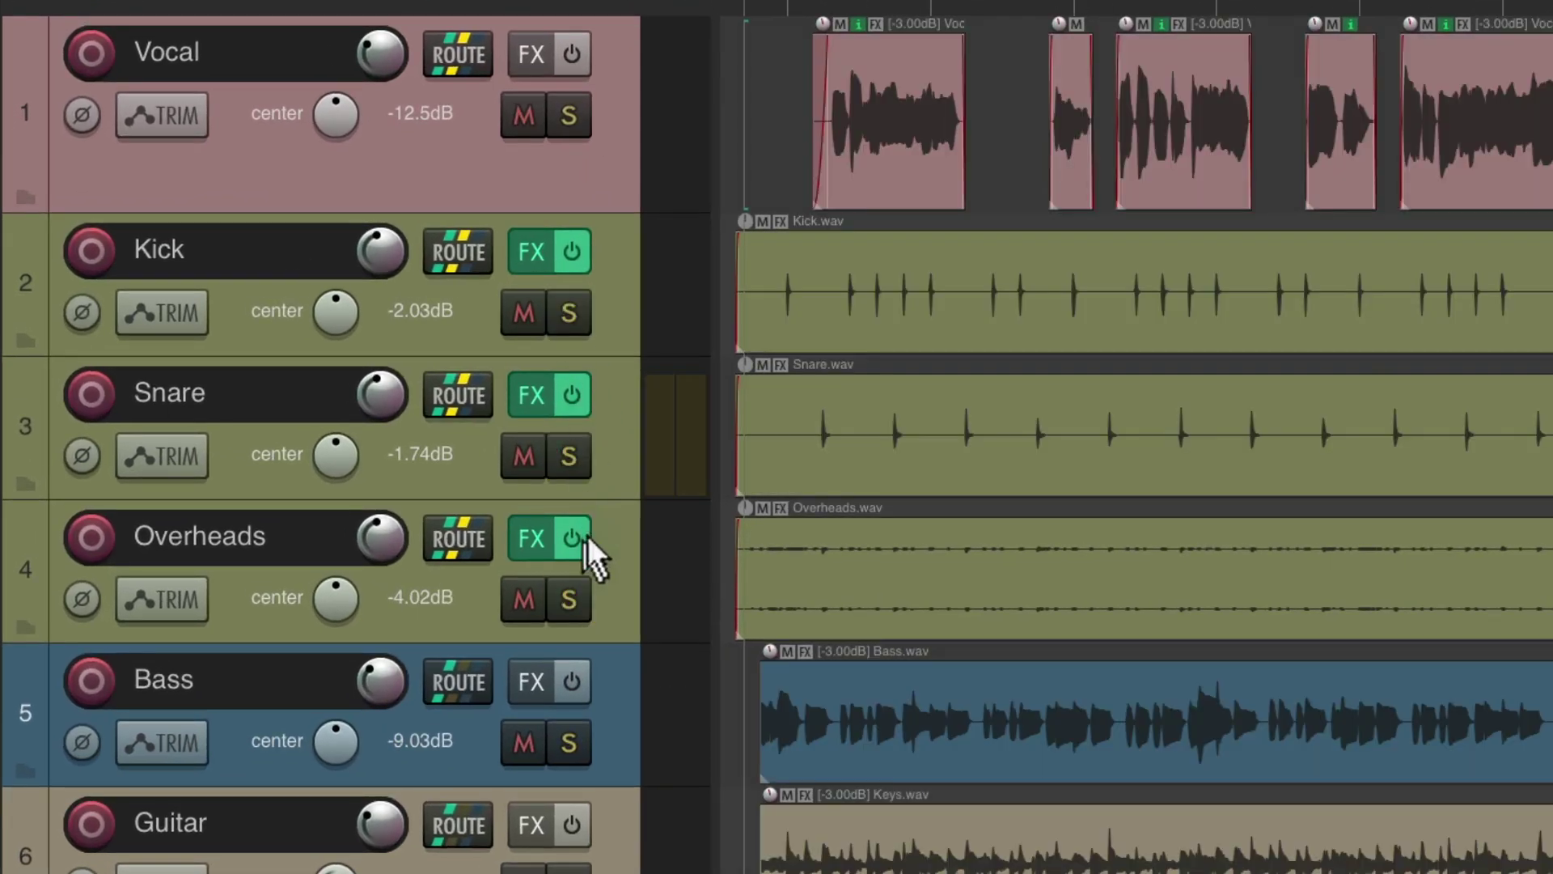
# - Enable Solo defeat on the Kick, Snare and Overheads tracks together
pyautogui.click(628, 260)
pyautogui.keyDown('shift'); pyautogui.click(625, 566); pyautogui.keyUp('shift')
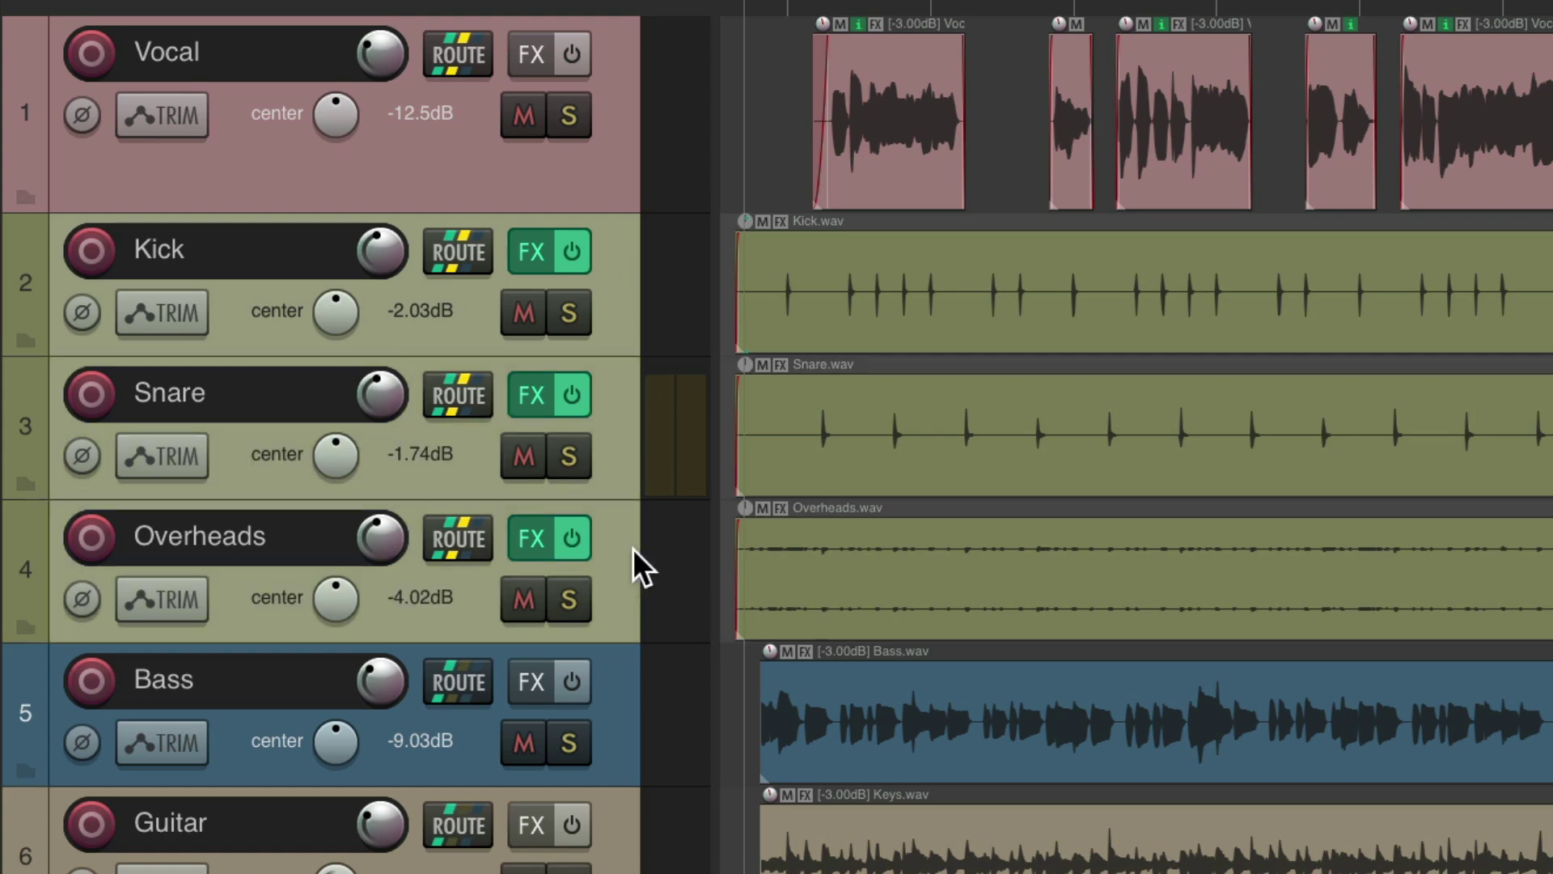
pyautogui.rightClick(570, 316)
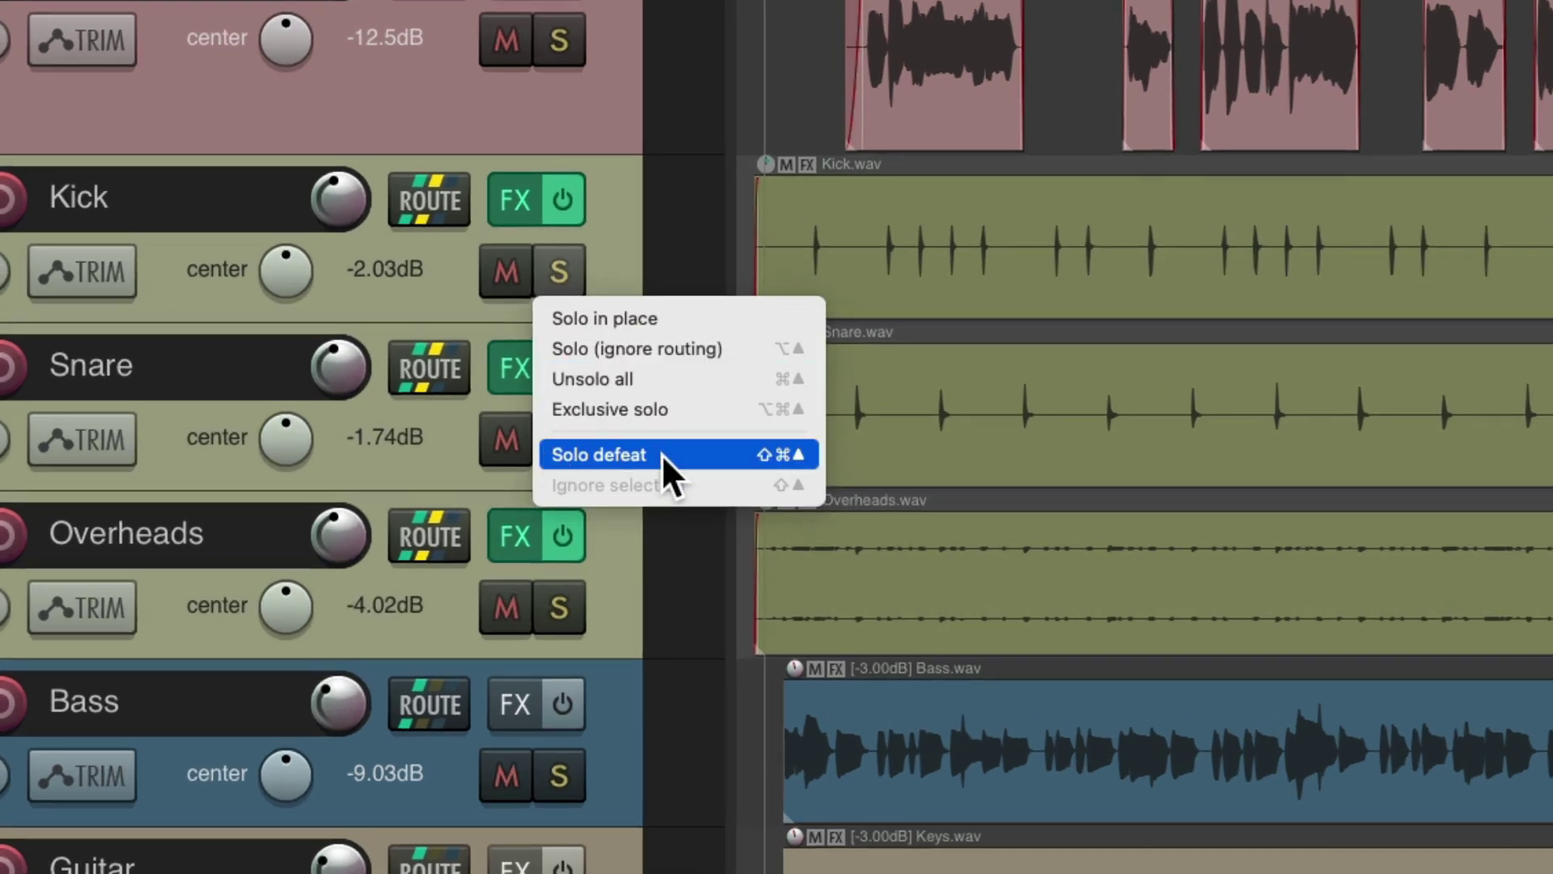
pyautogui.click(661, 453)
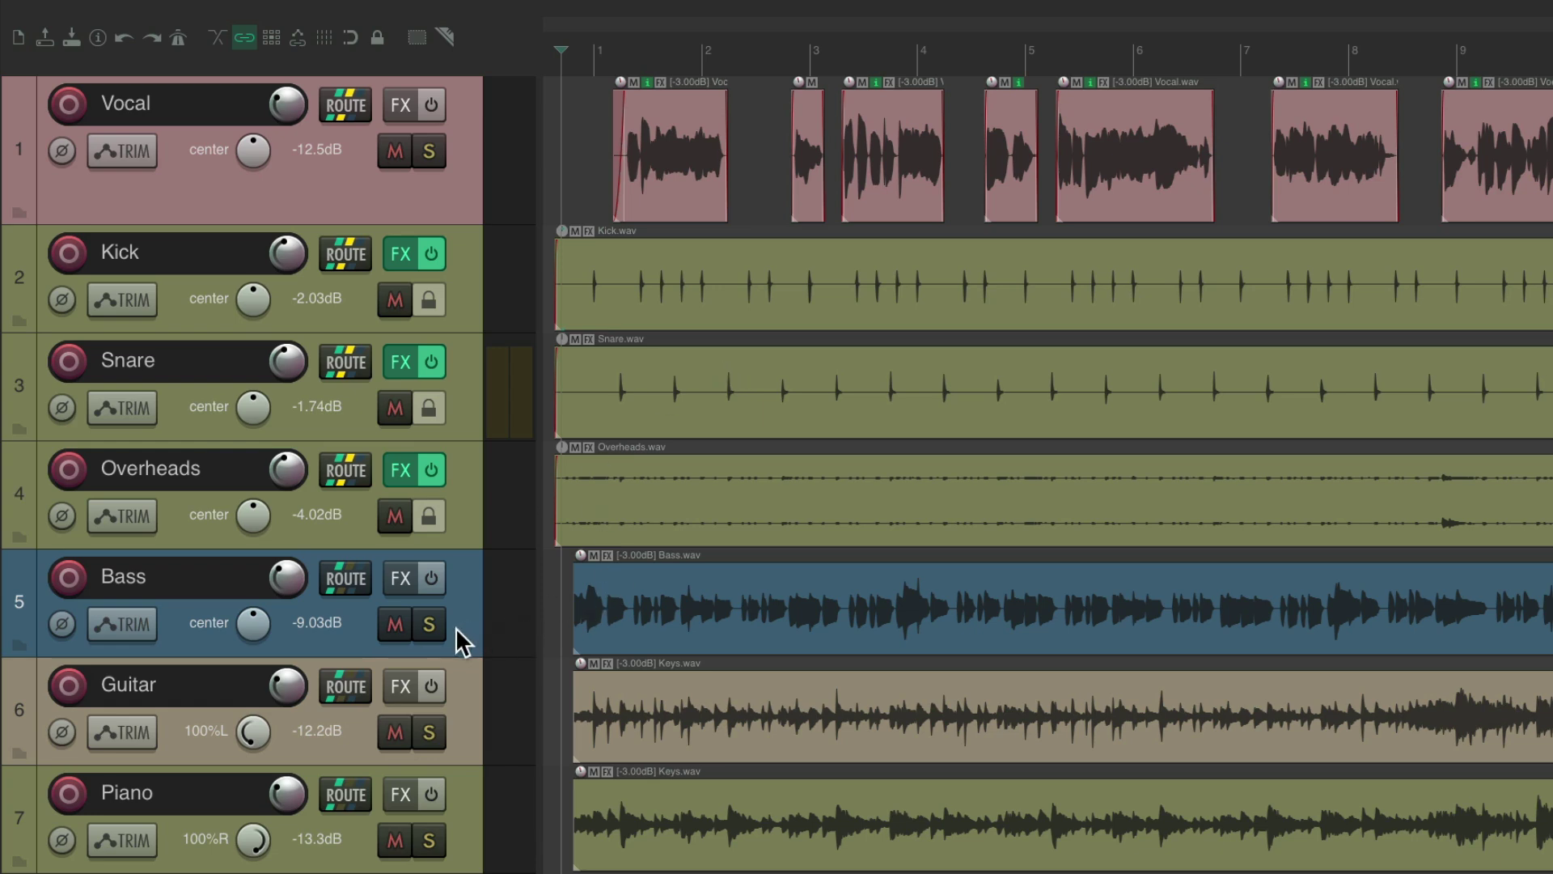
# - Play the song and solo the Bass and the Vocal in turn to hear each with the solo-defeated drums
pyautogui.click(430, 624)
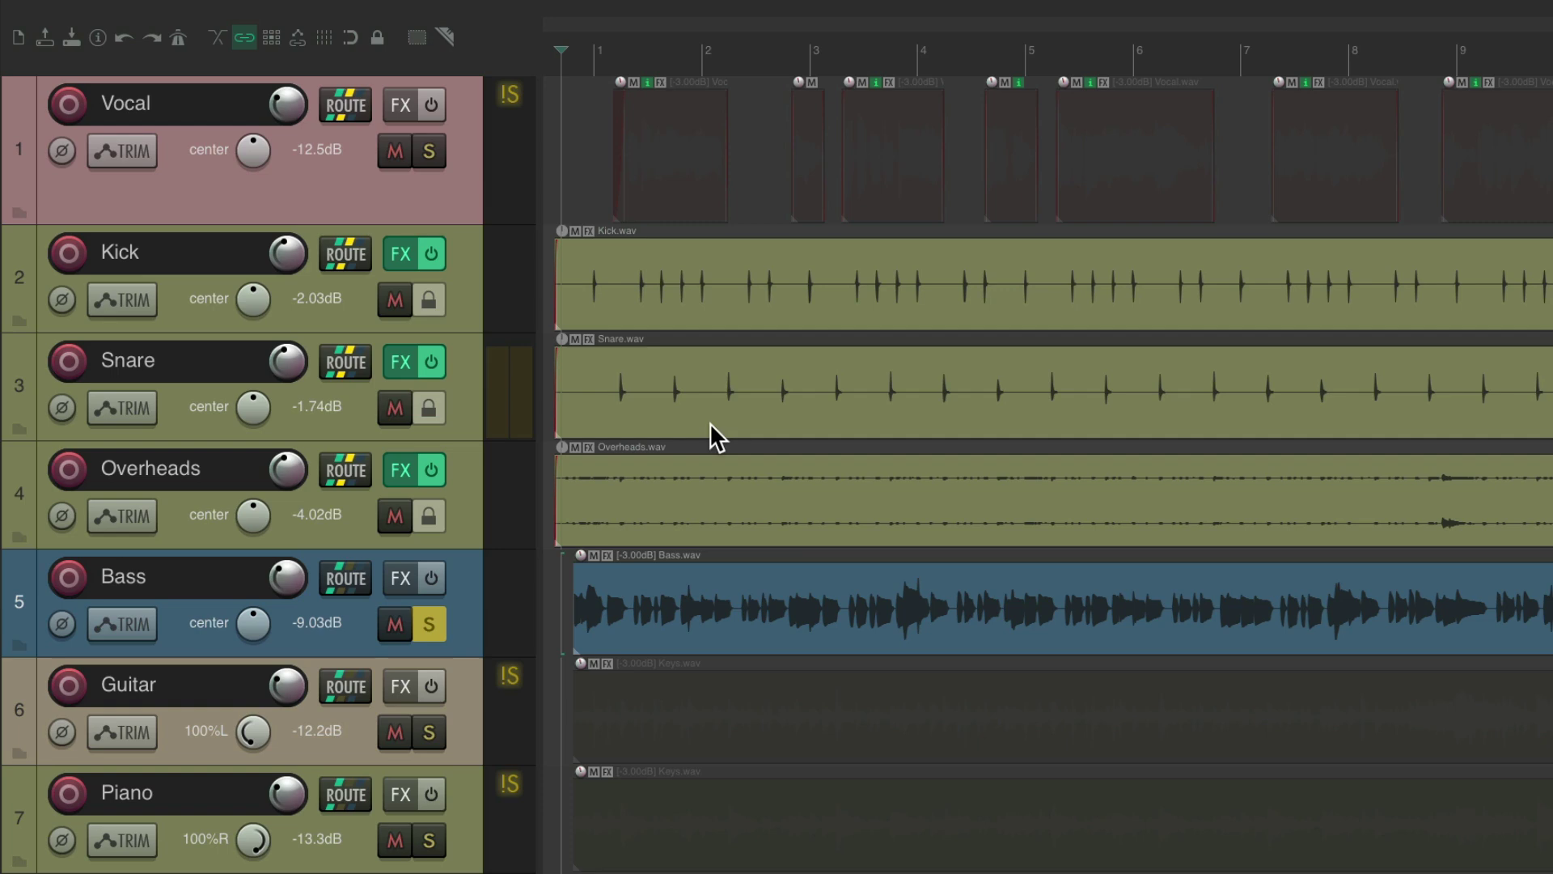
pyautogui.press('space')
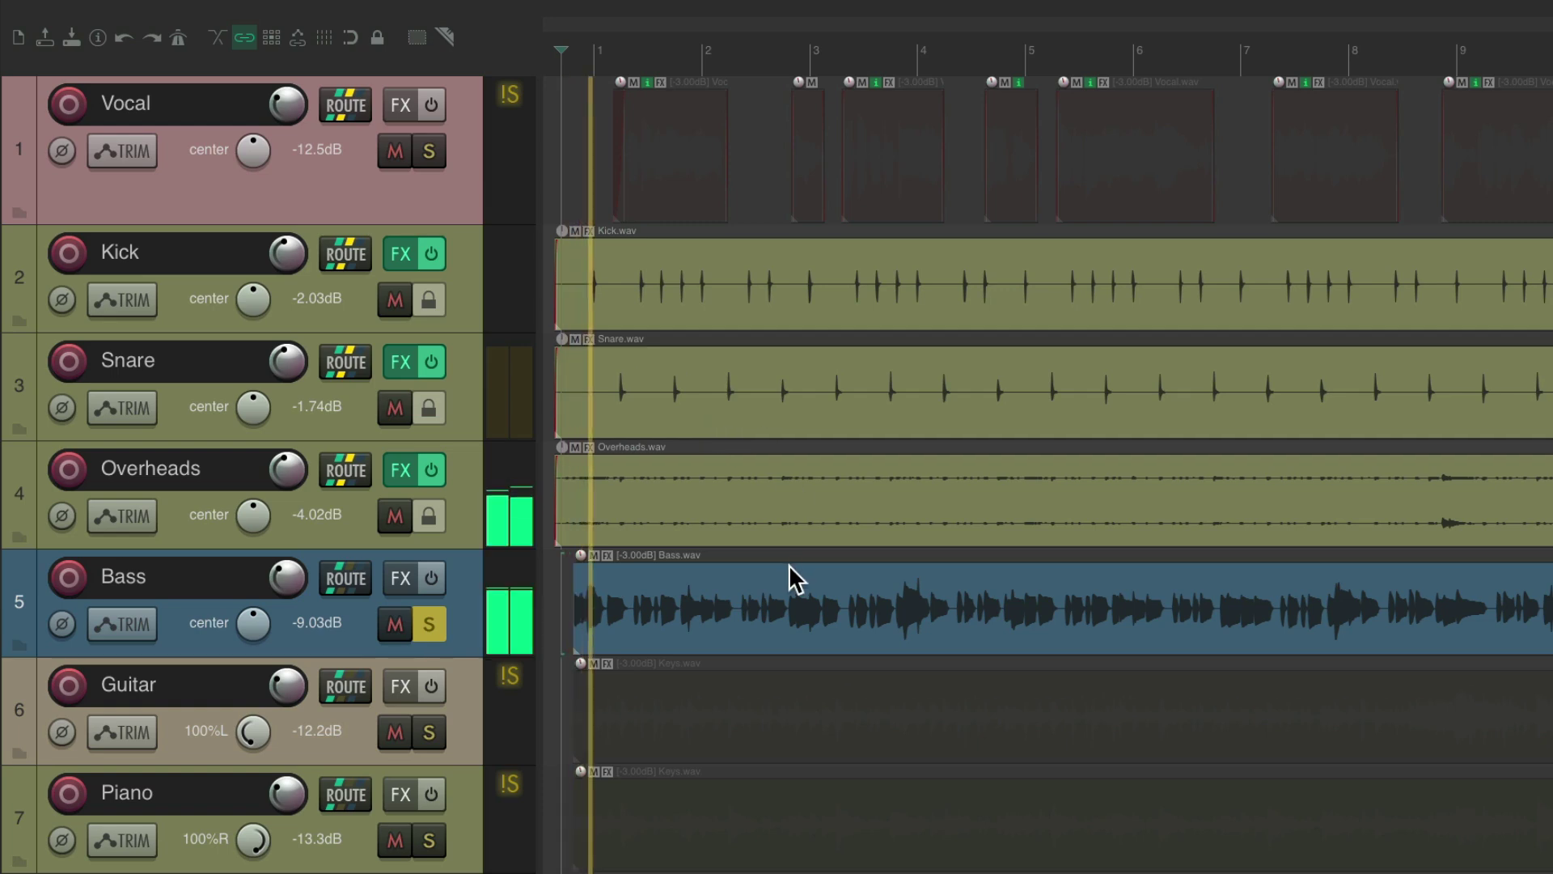
pyautogui.click(434, 623)
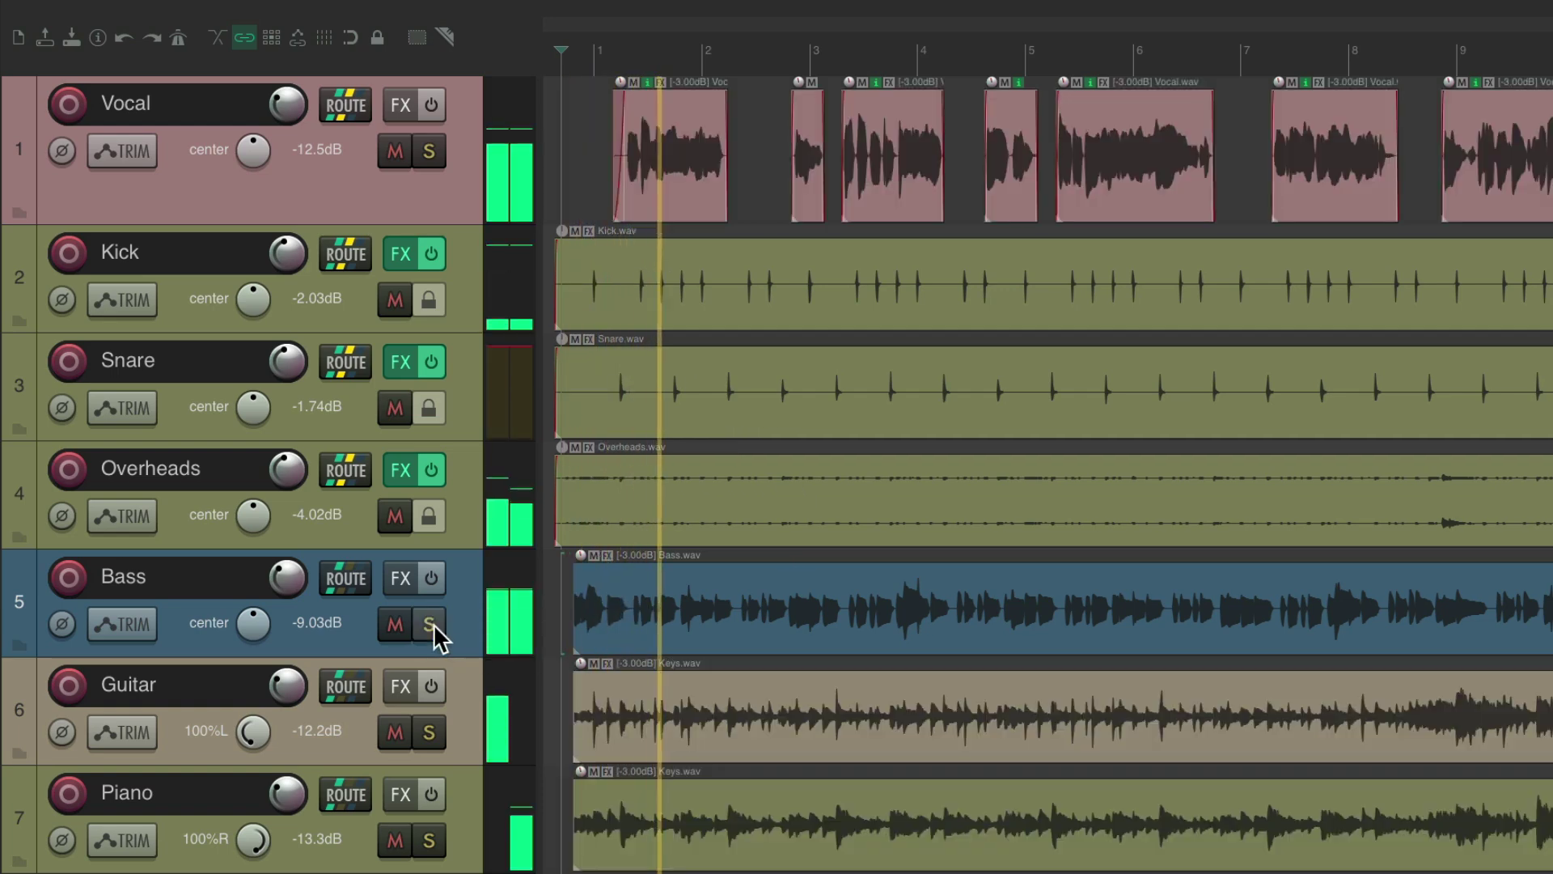
pyautogui.click(429, 151)
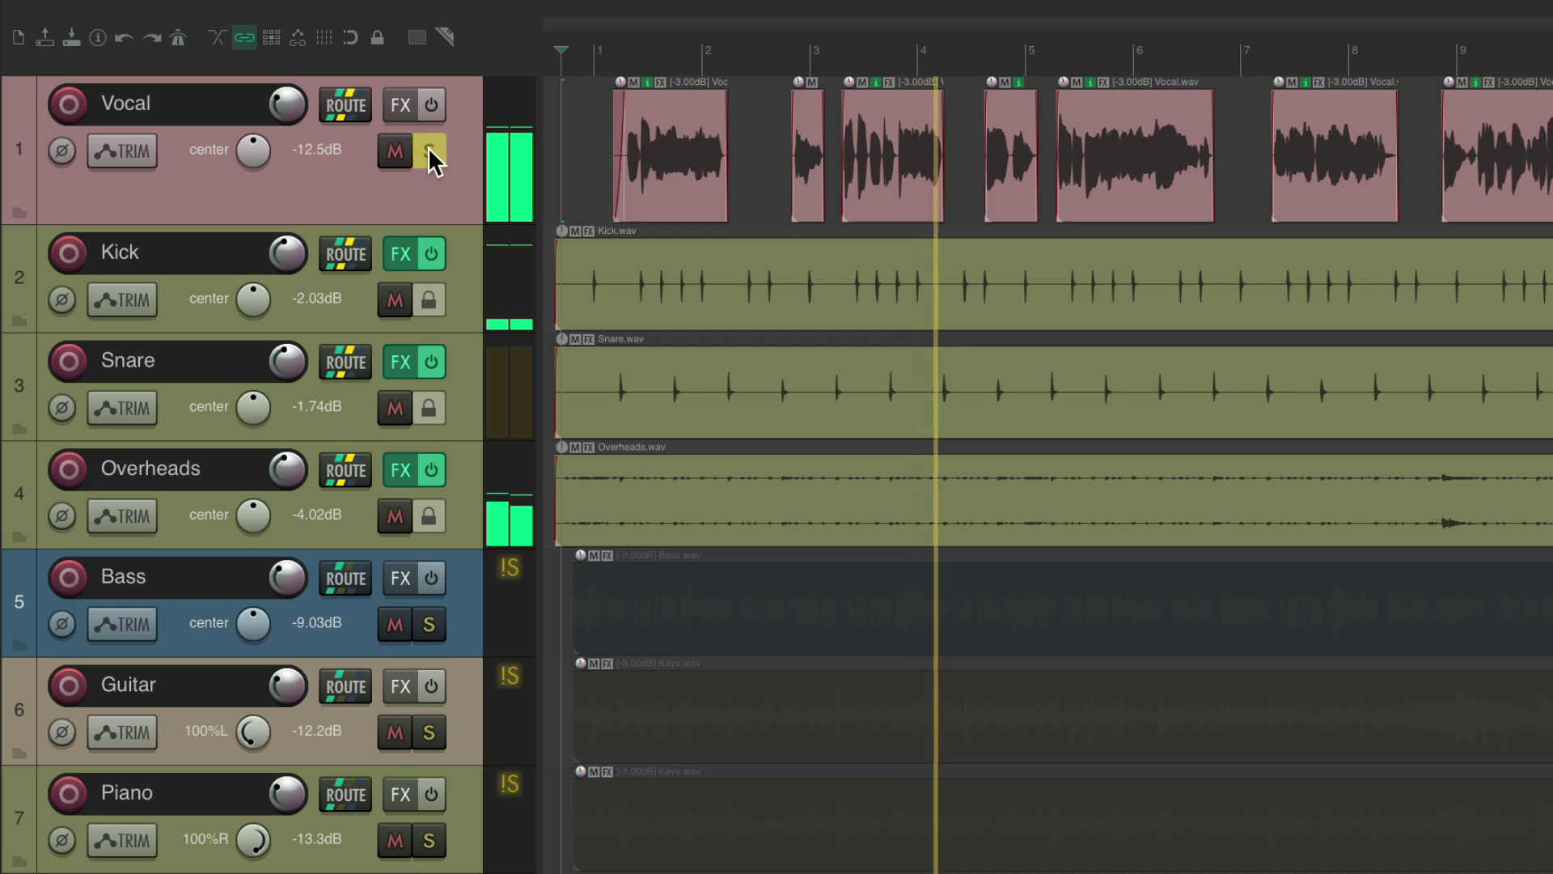
pyautogui.click(429, 151)
# - Solo the Guitar and Piano together over the drums, clear their solos and stop playback
pyautogui.click(429, 732)
pyautogui.click(429, 841)
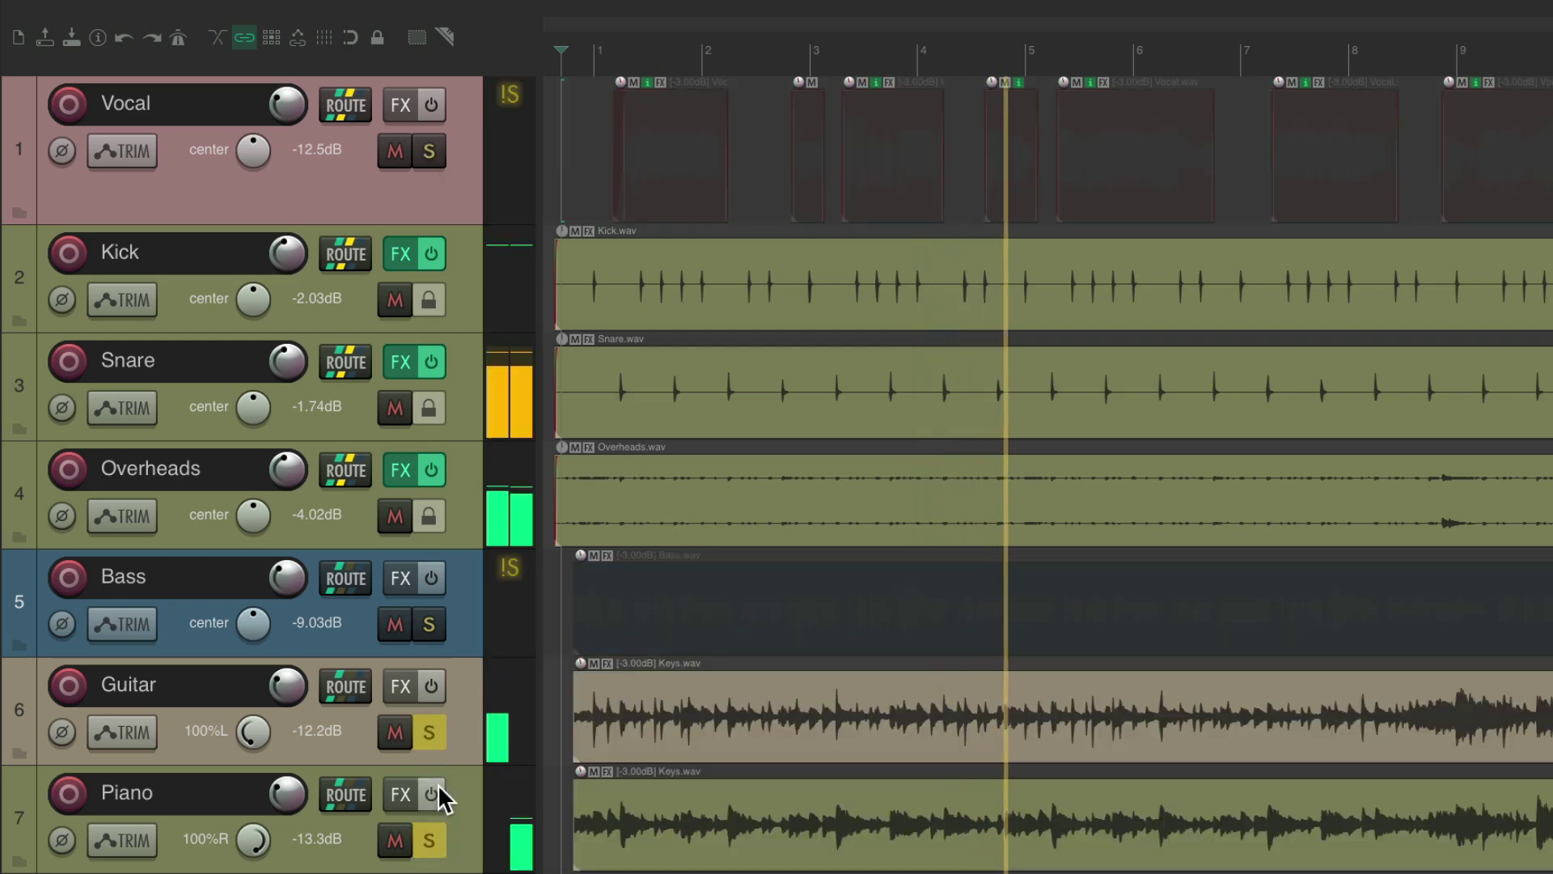
pyautogui.click(429, 732)
pyautogui.press('space')
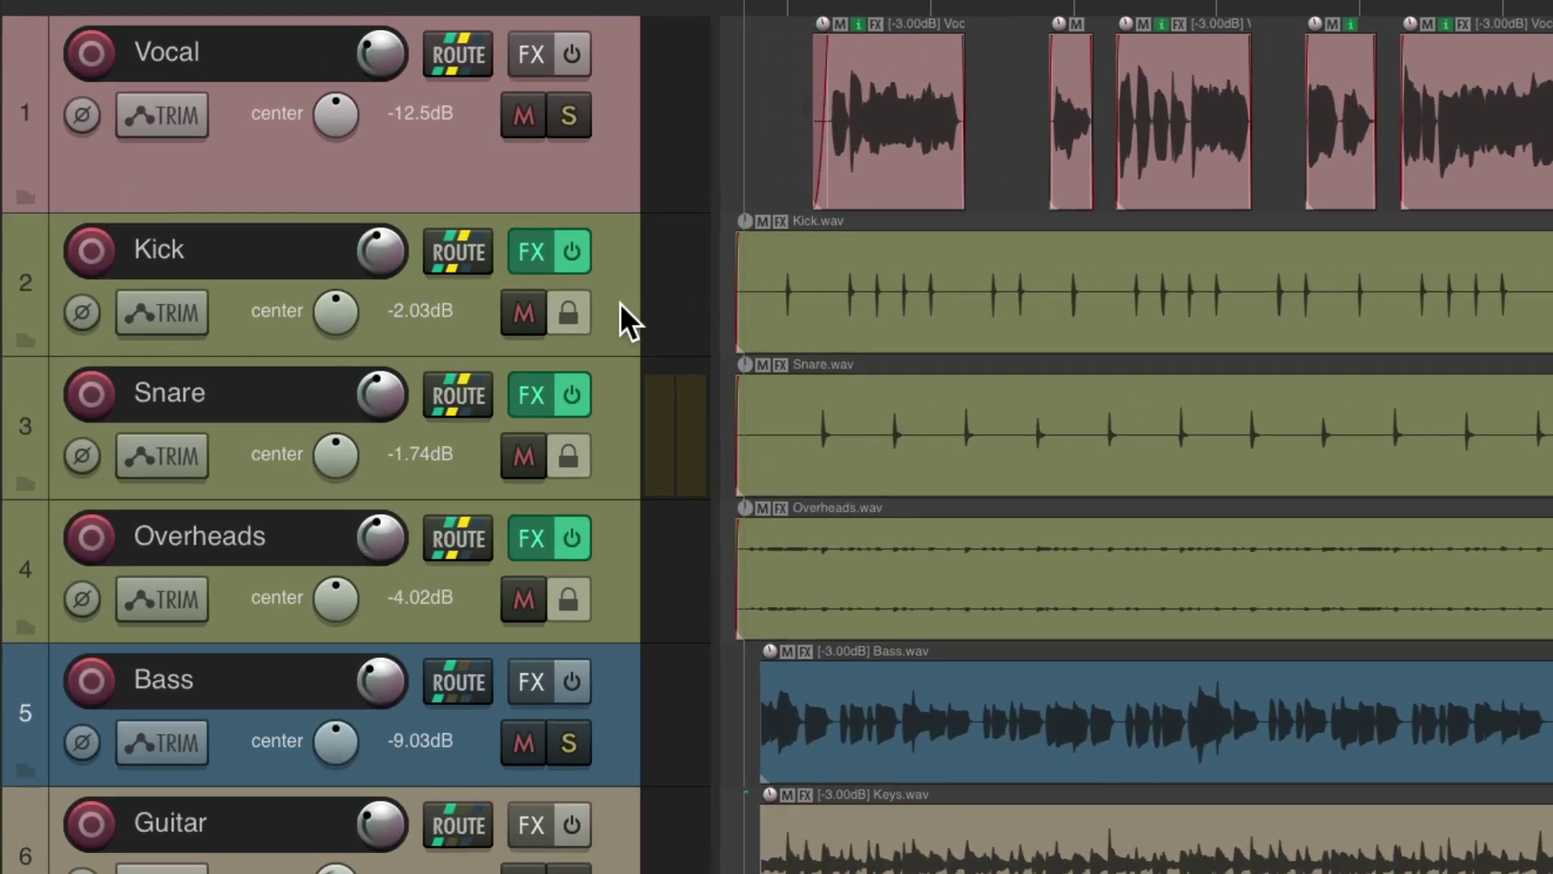
# - Turn off Solo defeat on the Kick, Snare and Overheads tracks together
pyautogui.click(467, 292)
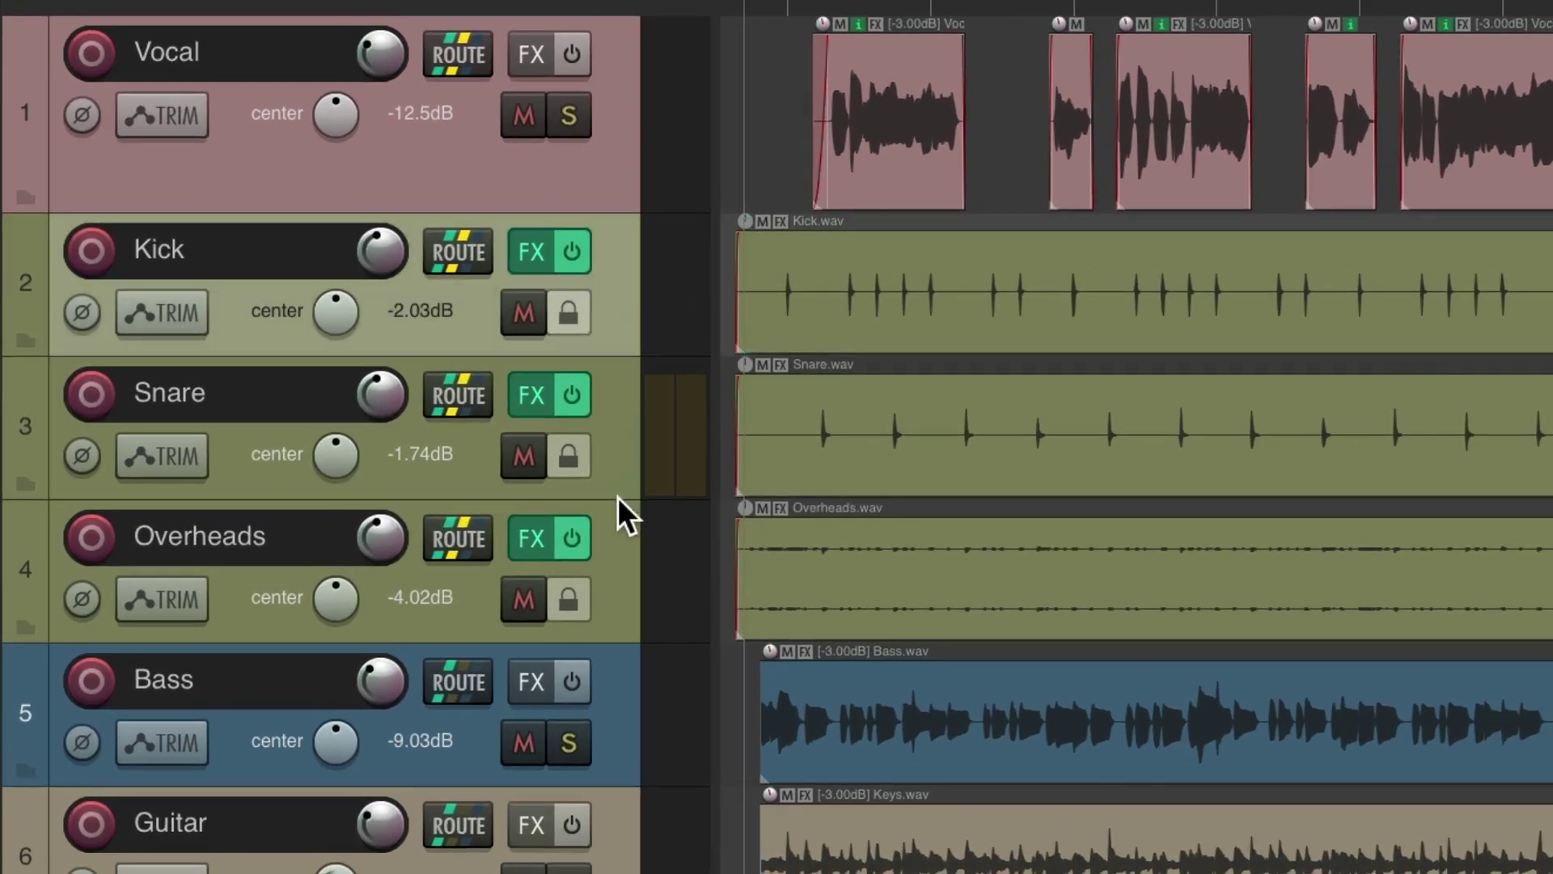
pyautogui.keyDown('shift'); pyautogui.click(610, 541); pyautogui.keyUp('shift')
pyautogui.rightClick(567, 324)
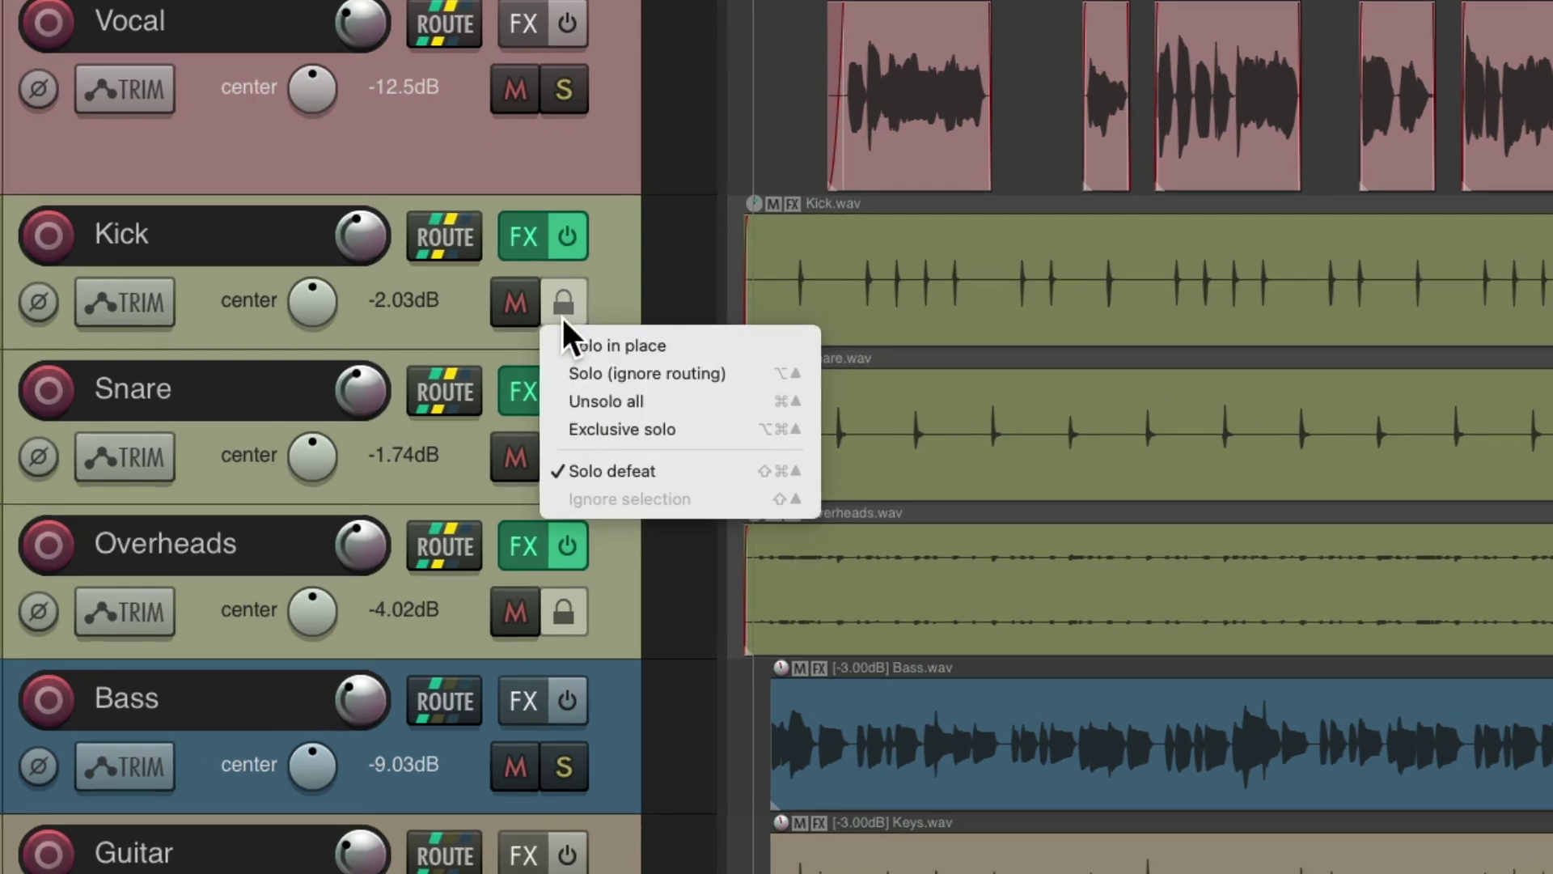
pyautogui.click(542, 481)
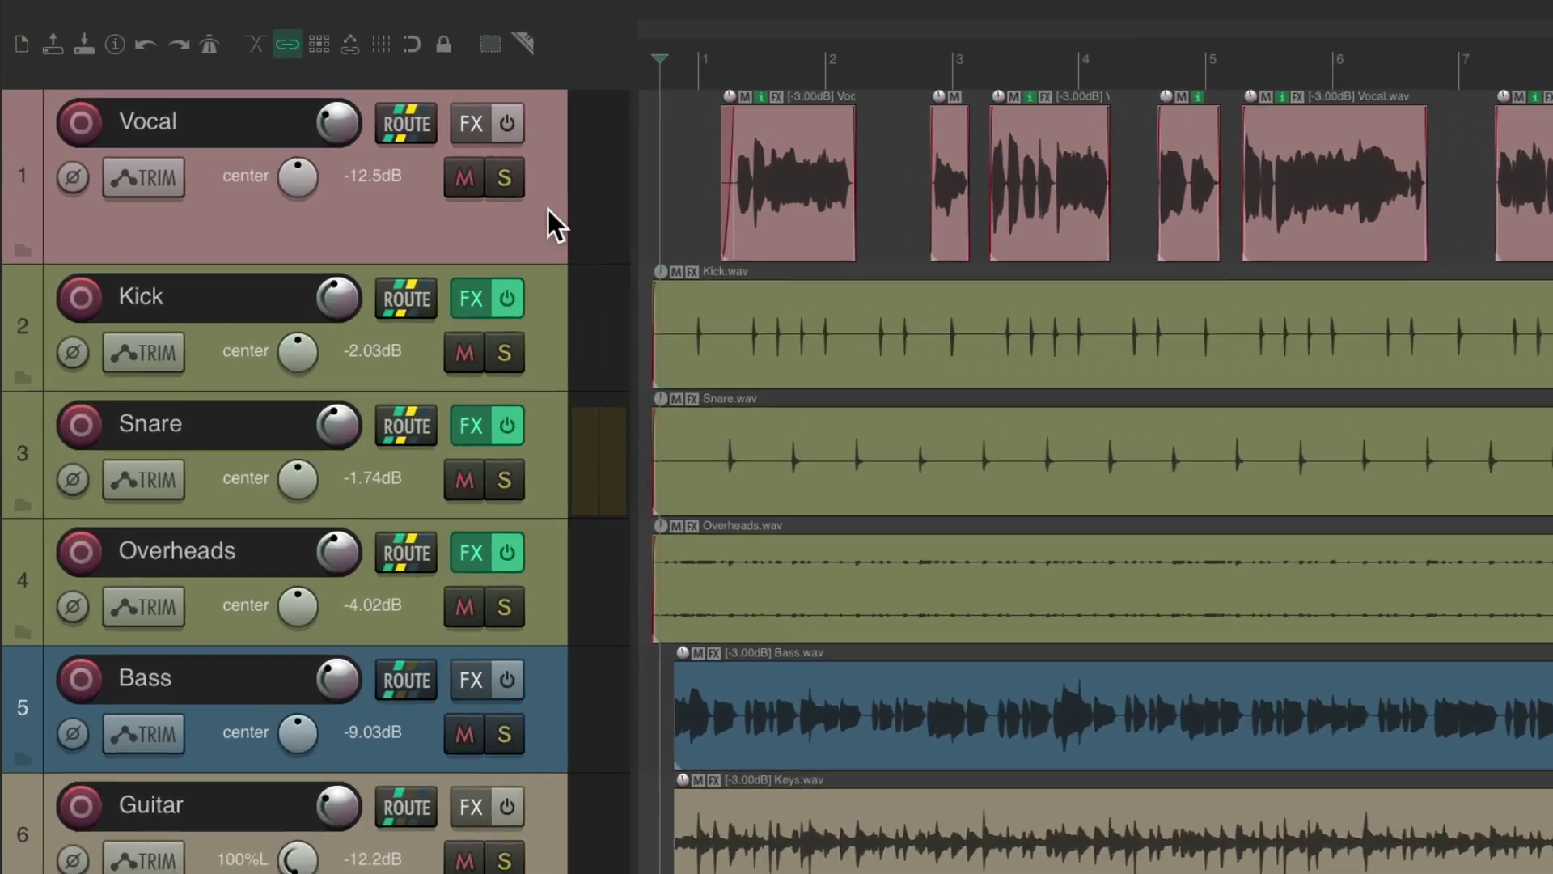
# - Insert a new track below Vocal, name it Talkback and arm it for recording
pyautogui.click(448, 174)
pyautogui.press('super+t')
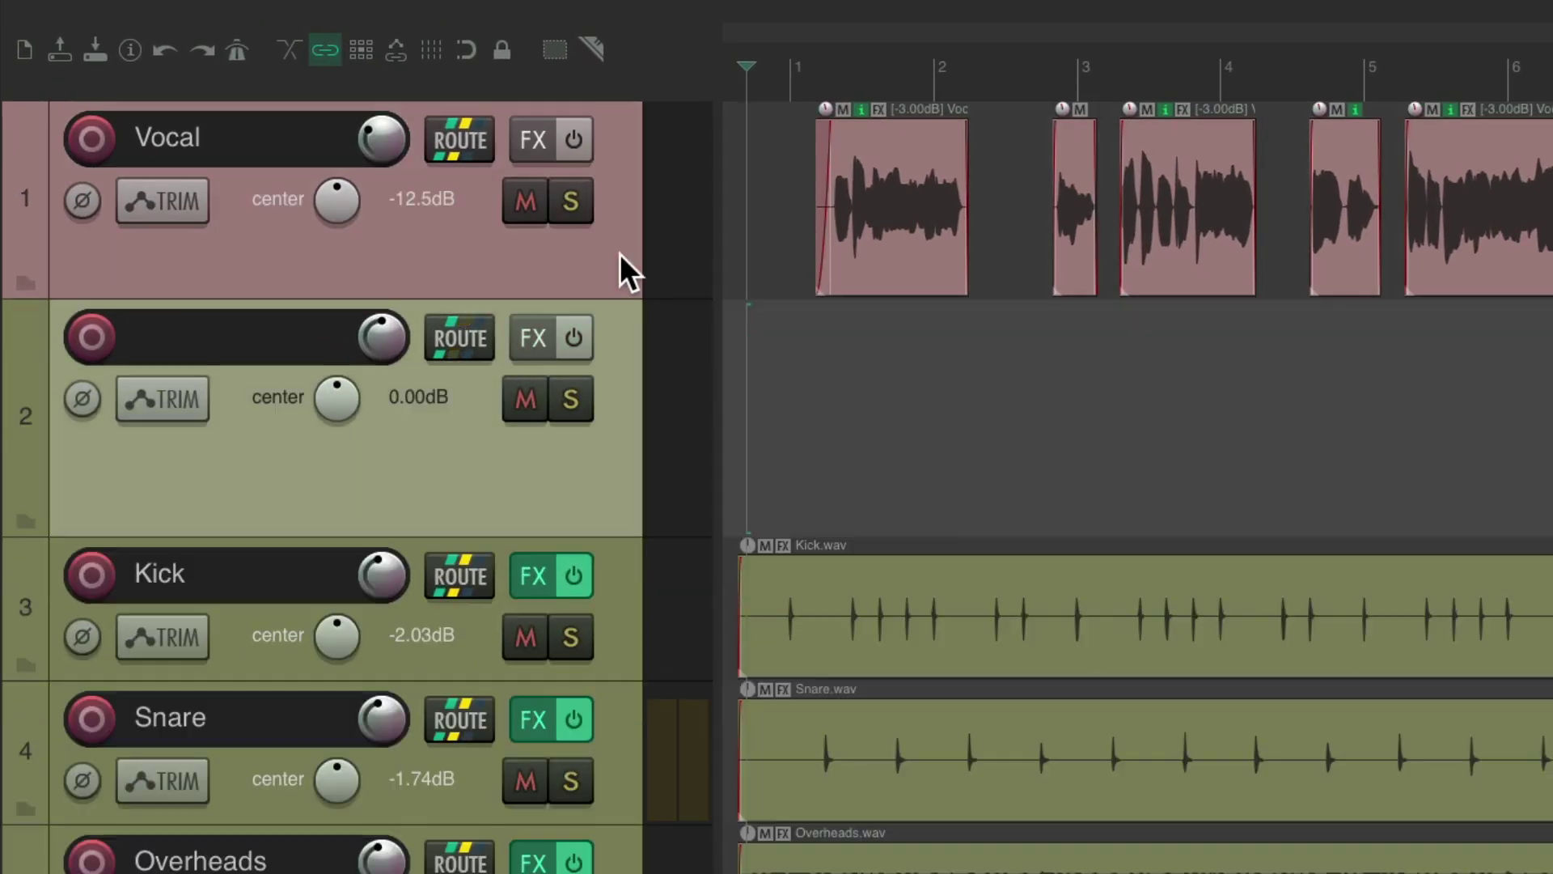
pyautogui.doubleClick(338, 346)
pyautogui.write('Talkback')
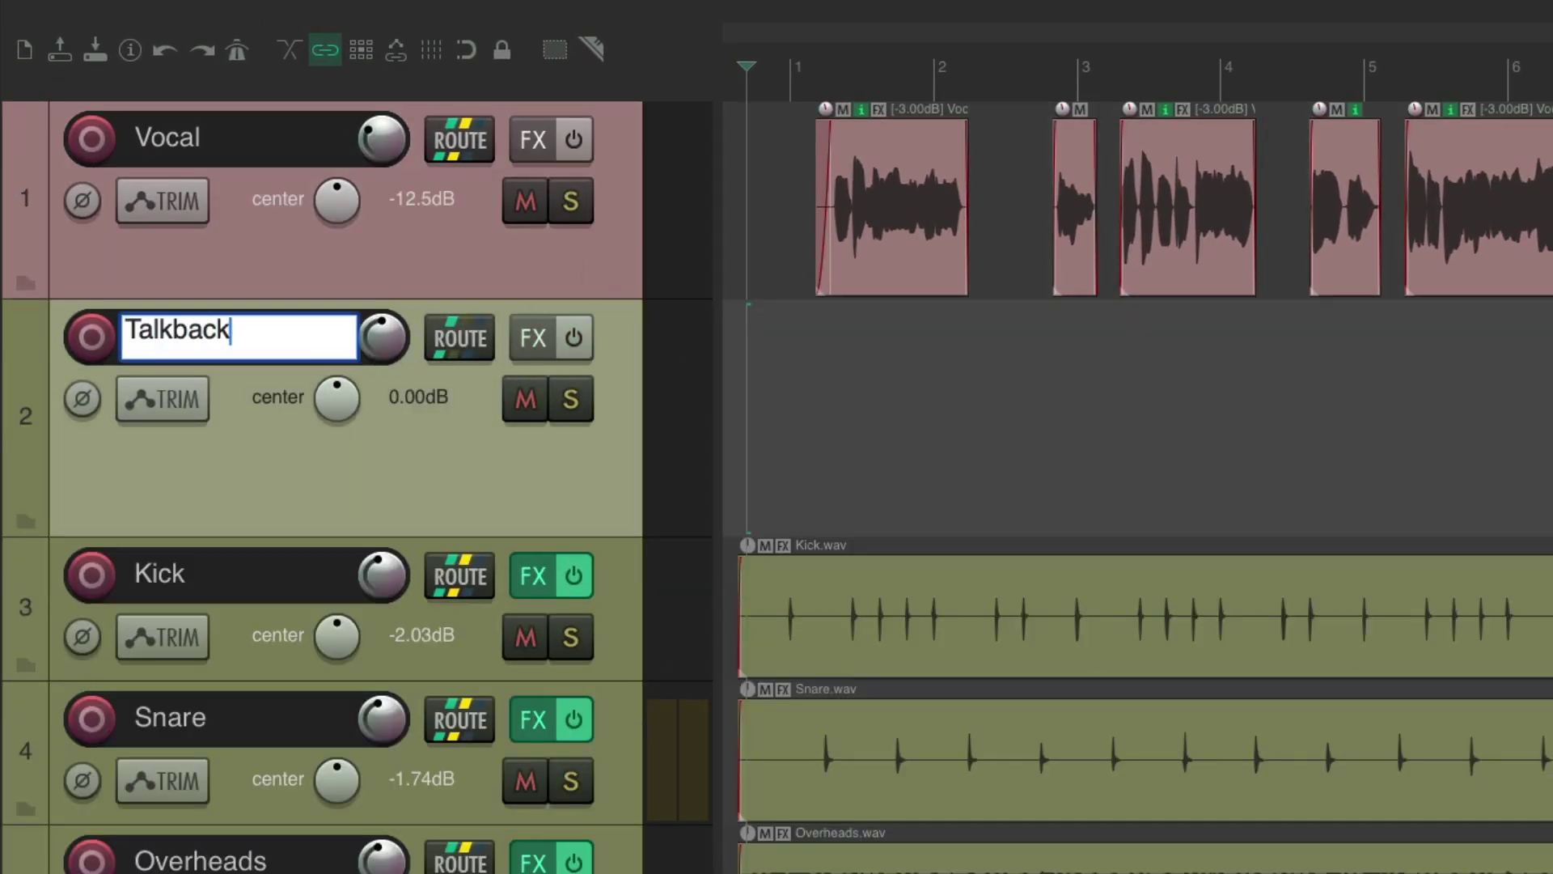
pyautogui.press('Return')
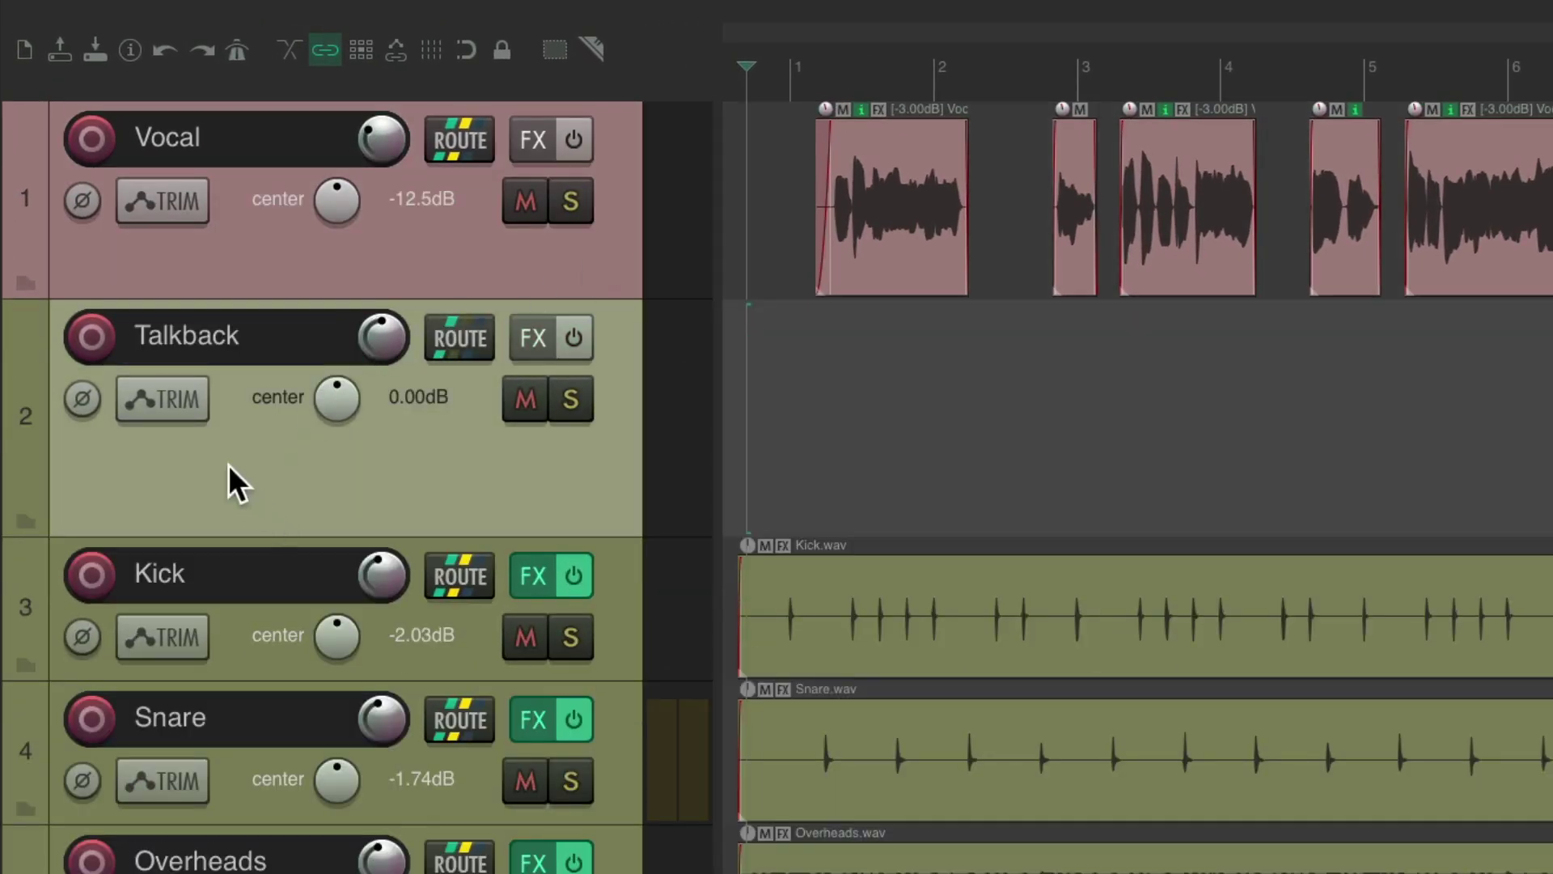
pyautogui.click(91, 336)
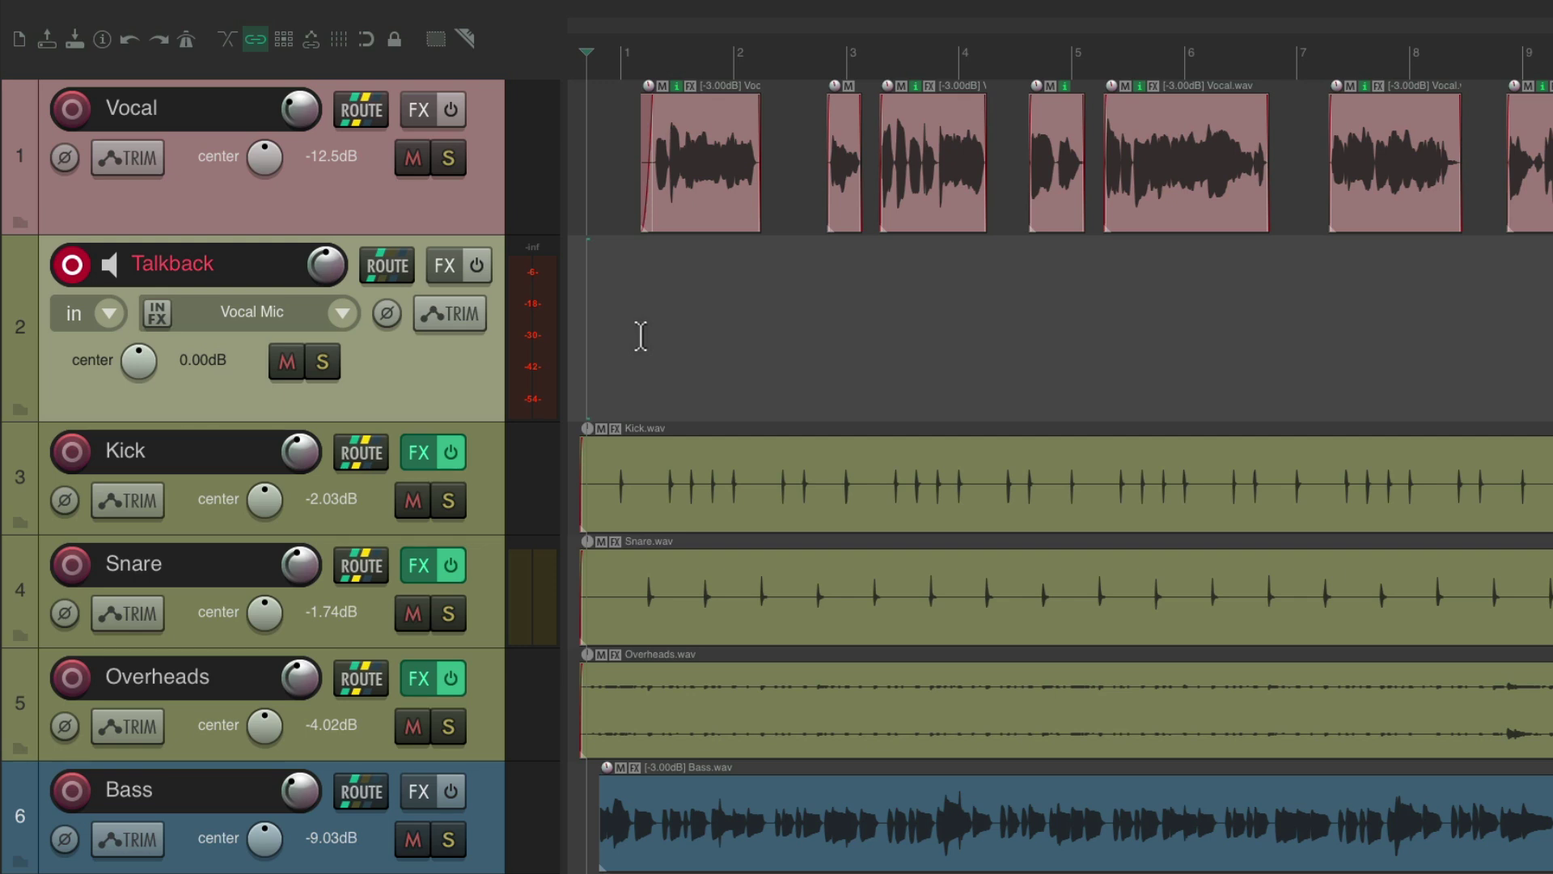
# - Solo the three drum tracks and add the Talkback solo to test monitoring, and clear all solos
pyautogui.moveTo(464, 502); pyautogui.dragTo(463, 702)
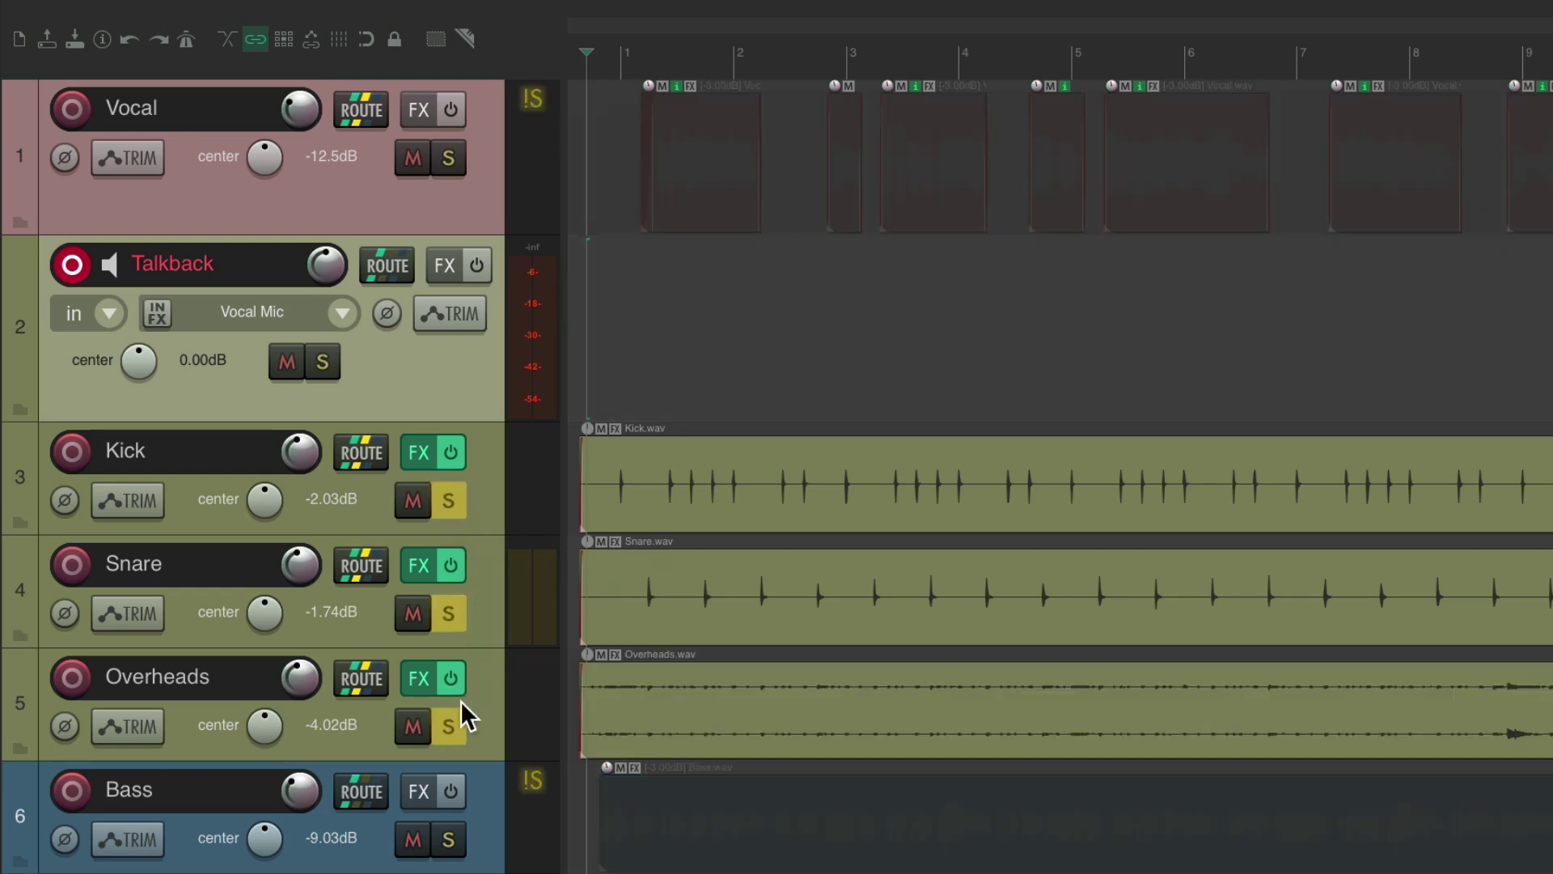
pyautogui.press('space')
pyautogui.click(323, 361)
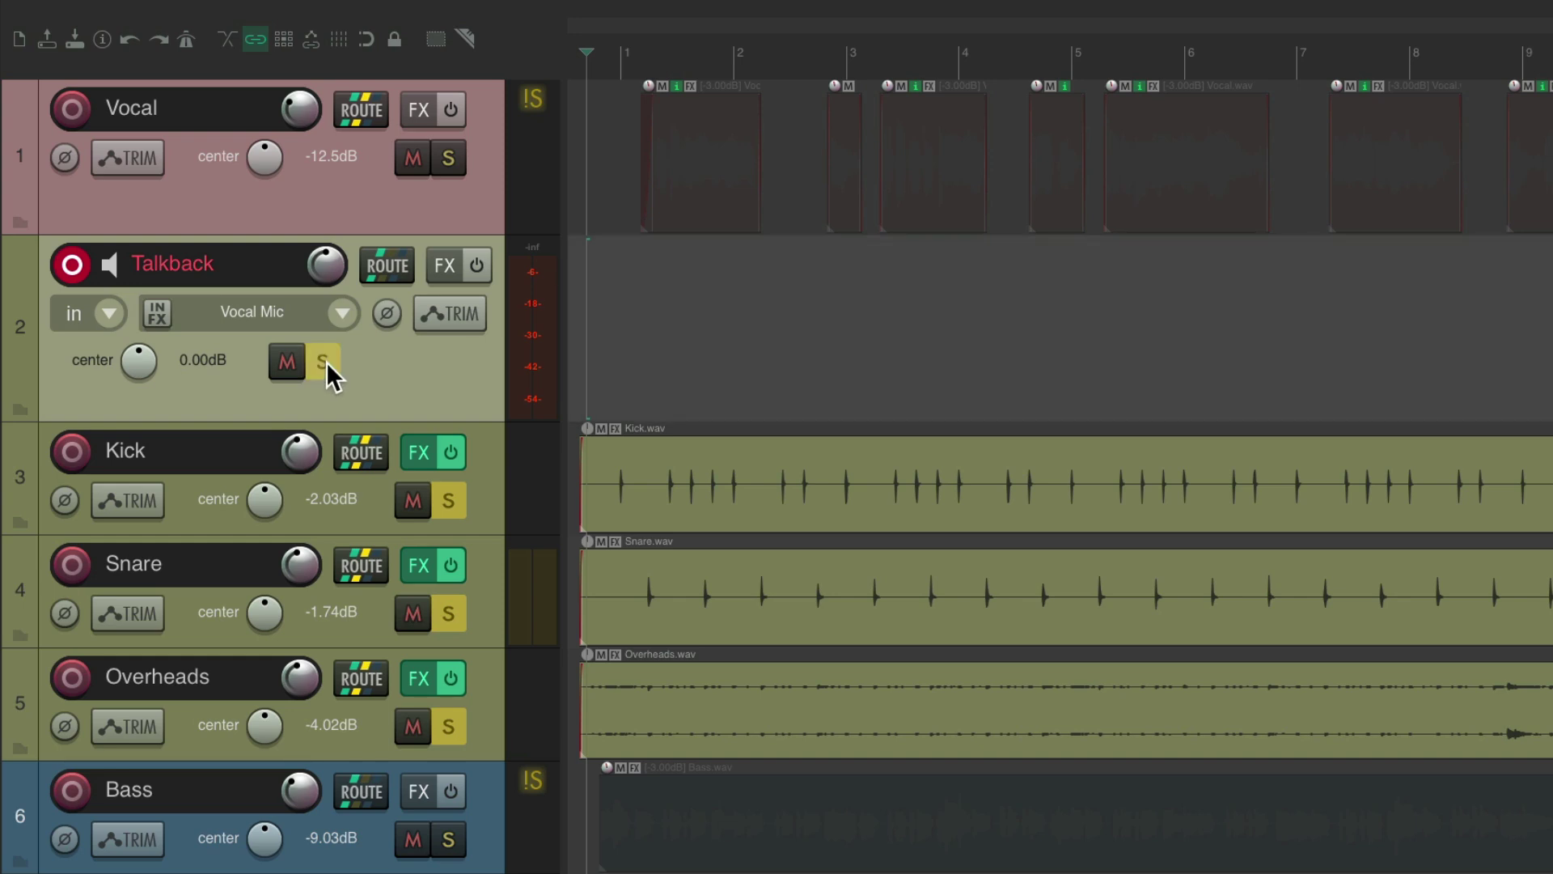
pyautogui.click(326, 362)
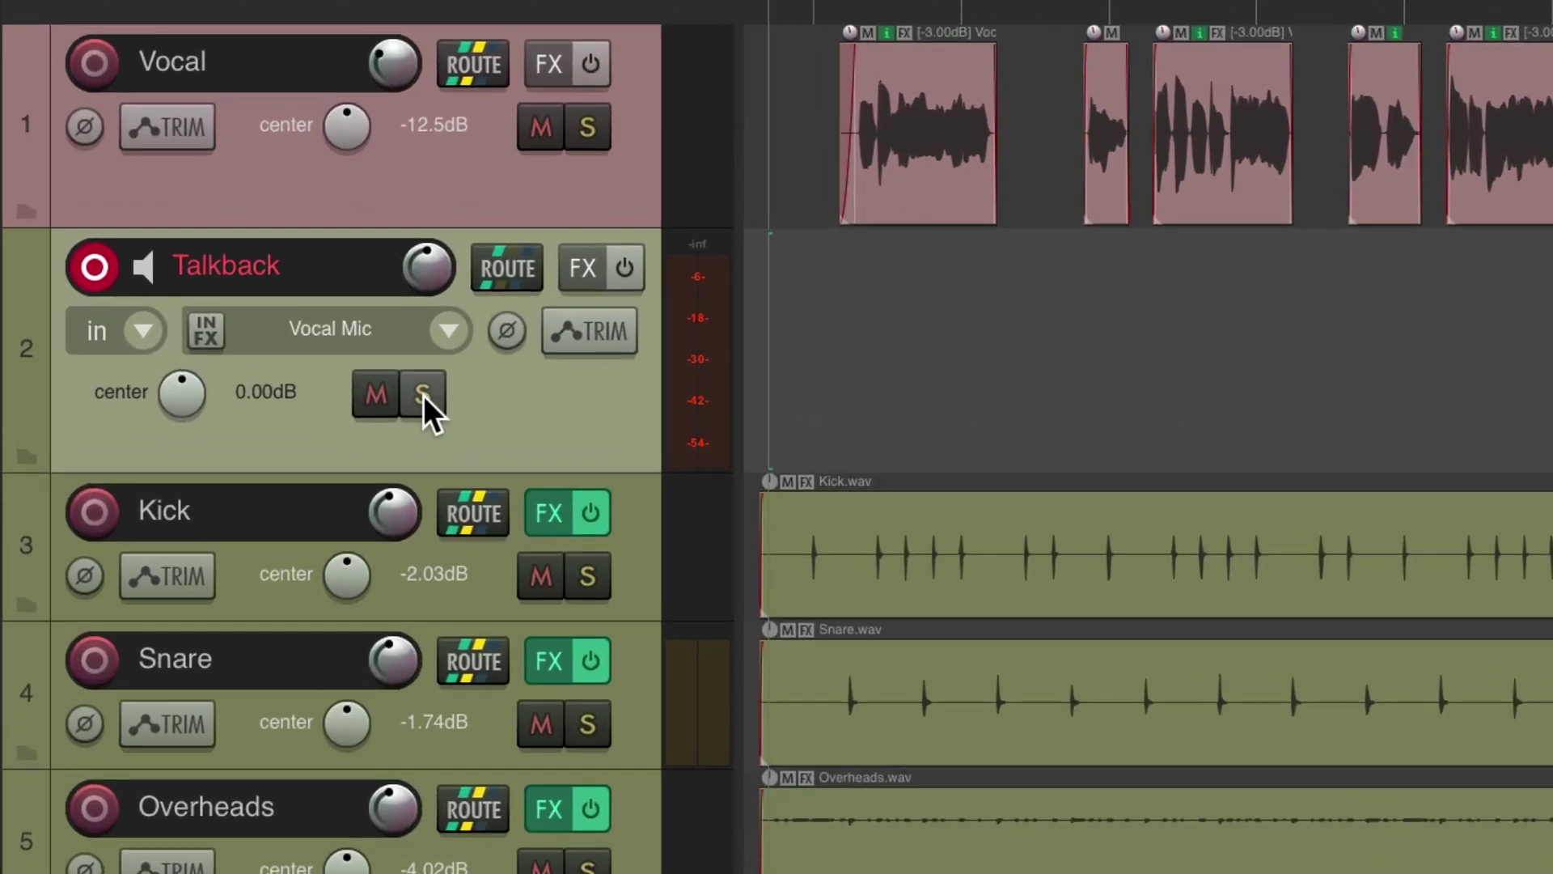
# - Enable Solo defeat on the Talkback track
pyautogui.rightClick(322, 361)
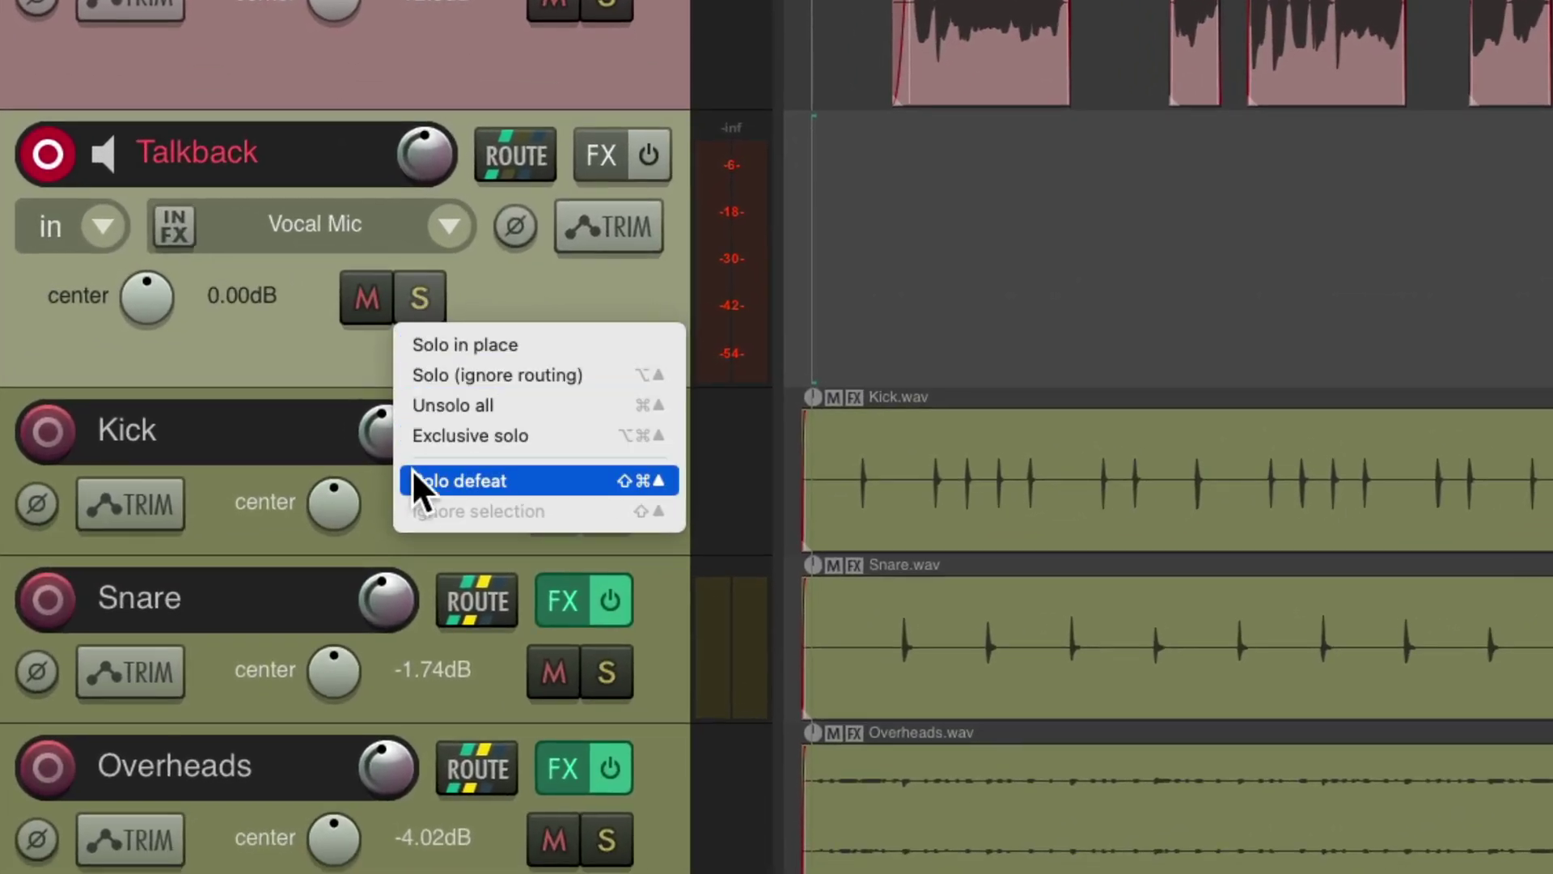
pyautogui.click(410, 478)
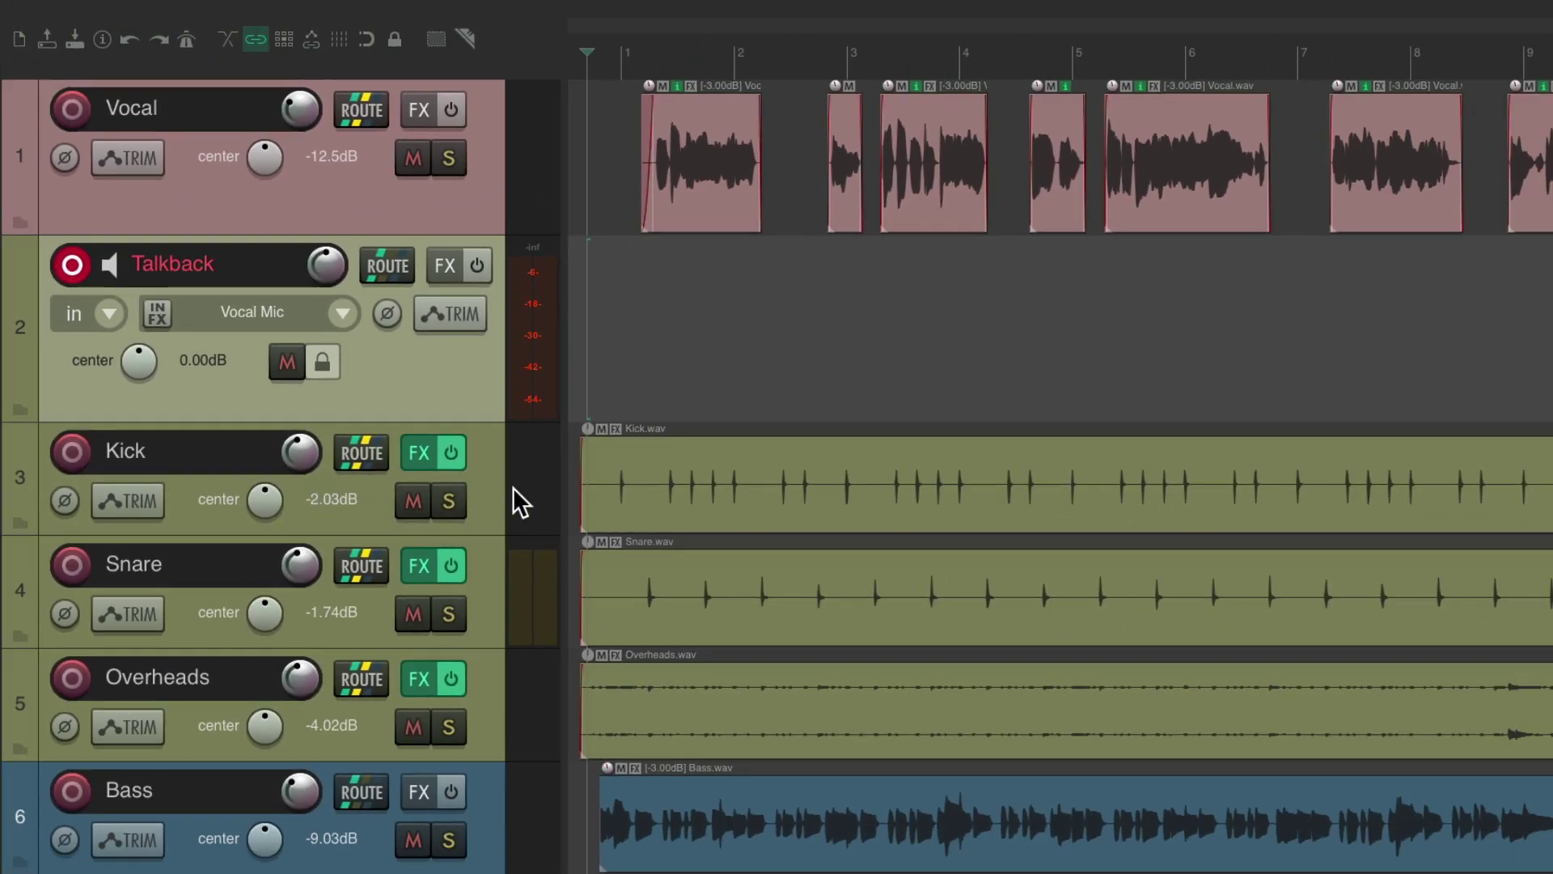
# - Test the solo-defeated Talkback track by briefly soloing the drum tracks and the Vocal, and clear those solos
pyautogui.moveTo(453, 506); pyautogui.dragTo(463, 700)
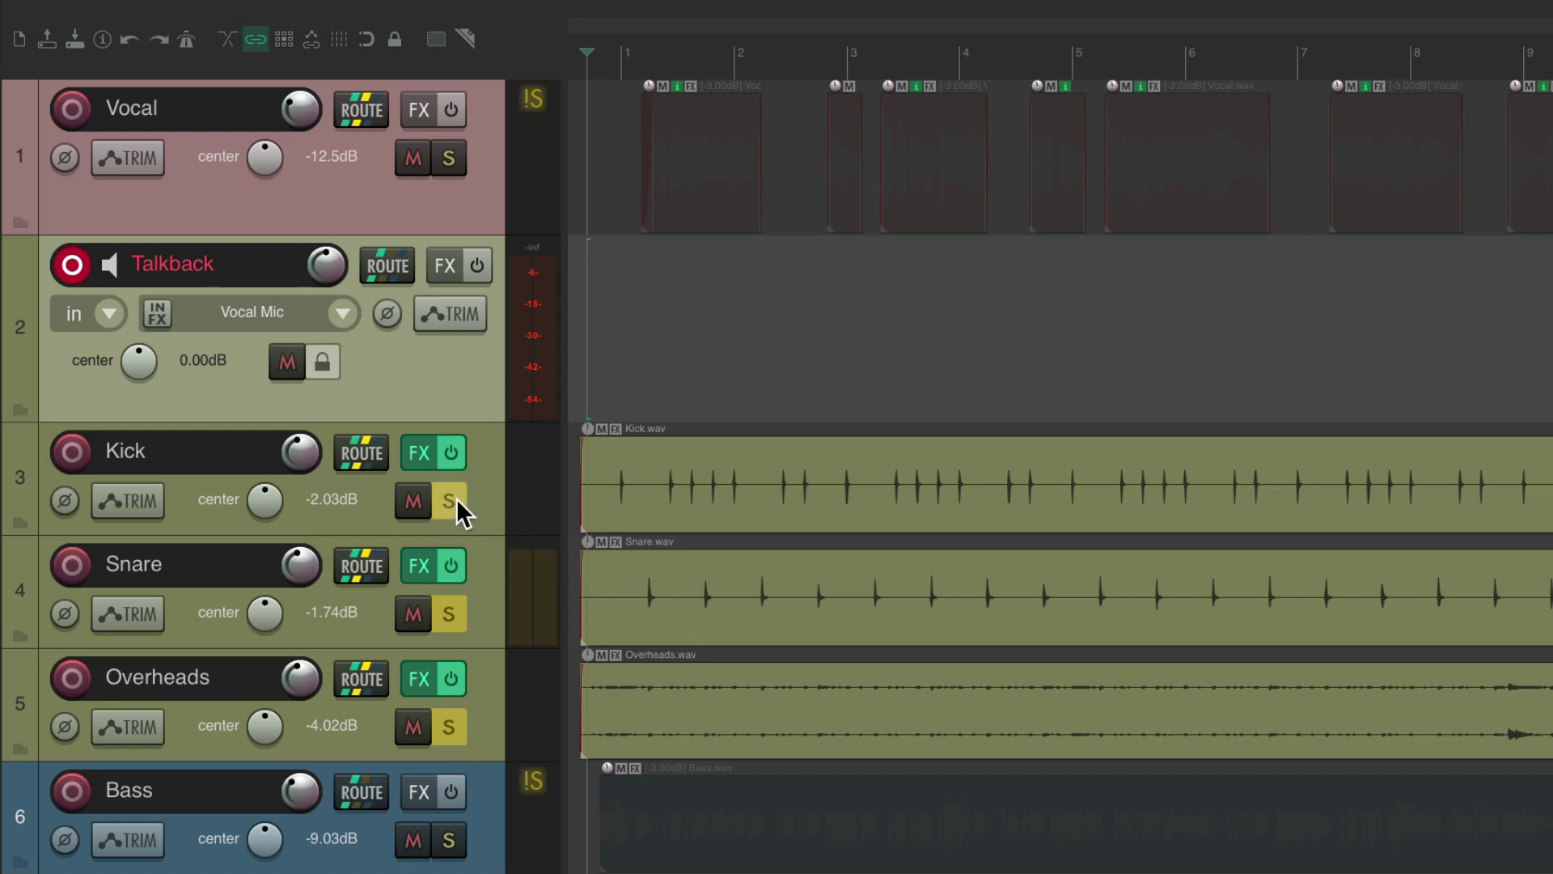
pyautogui.moveTo(456, 500); pyautogui.dragTo(474, 738)
pyautogui.click(448, 158)
pyautogui.click(447, 164)
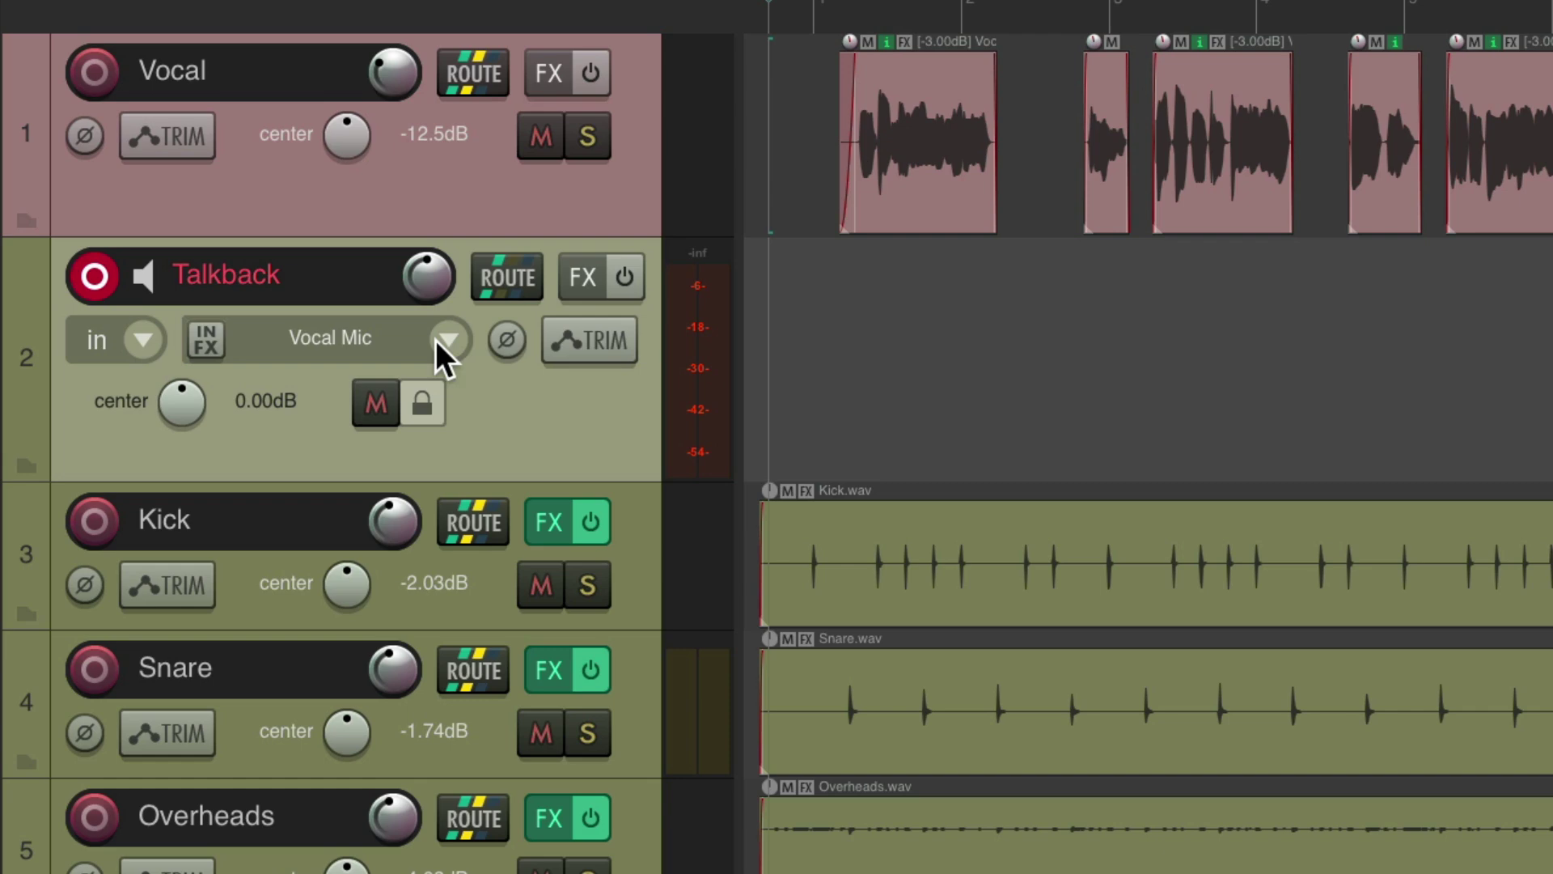
# - Set the Talkback track's record input to MIDI: All: All channels
pyautogui.click(342, 313)
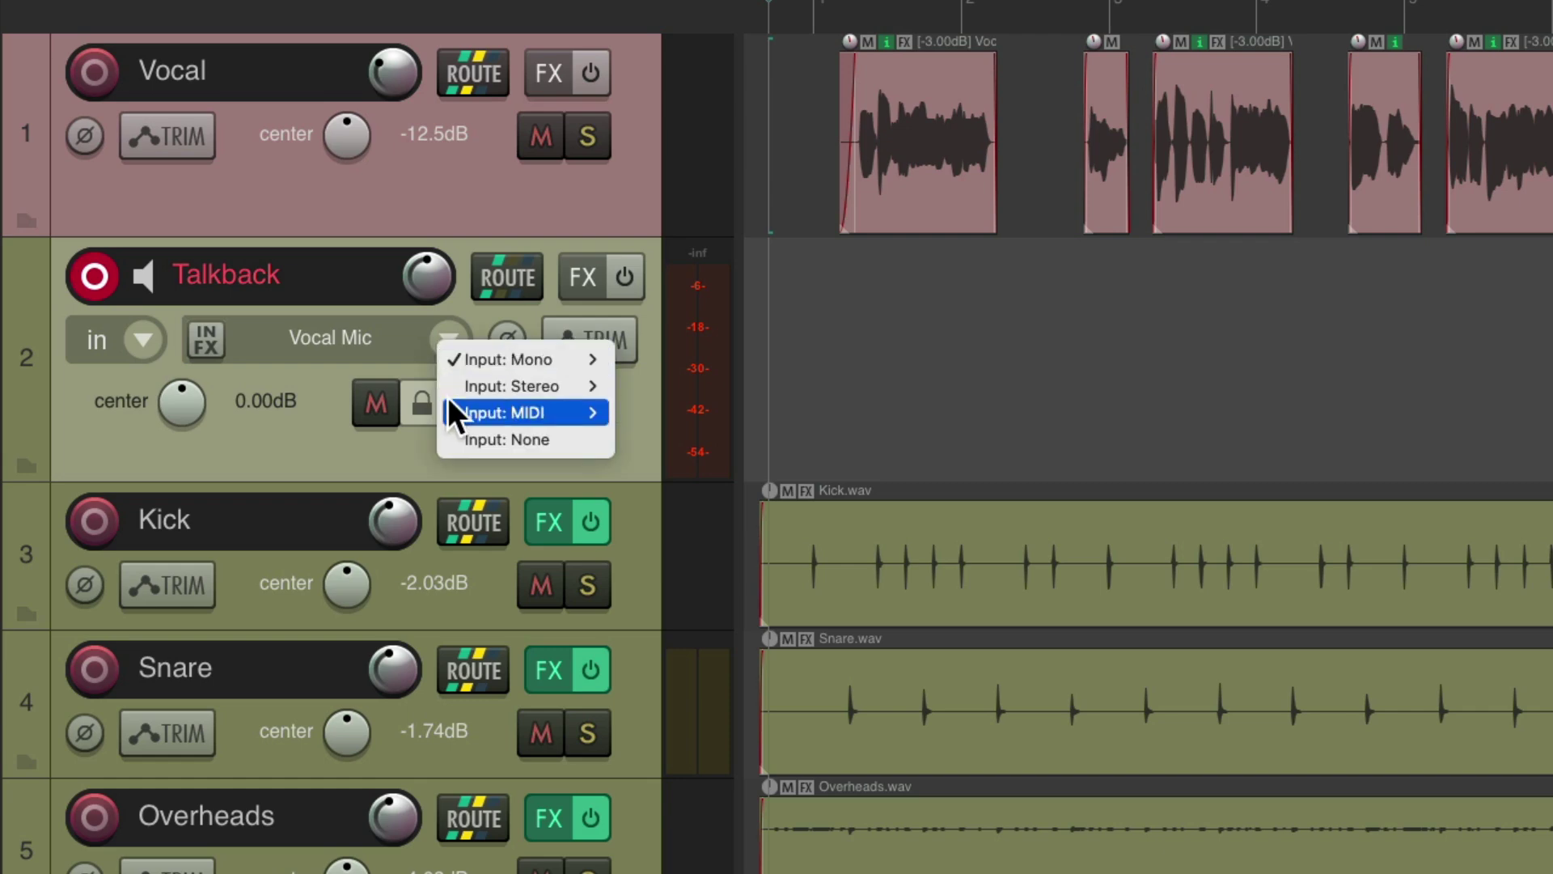
pyautogui.moveTo(354, 369)
pyautogui.click(662, 420)
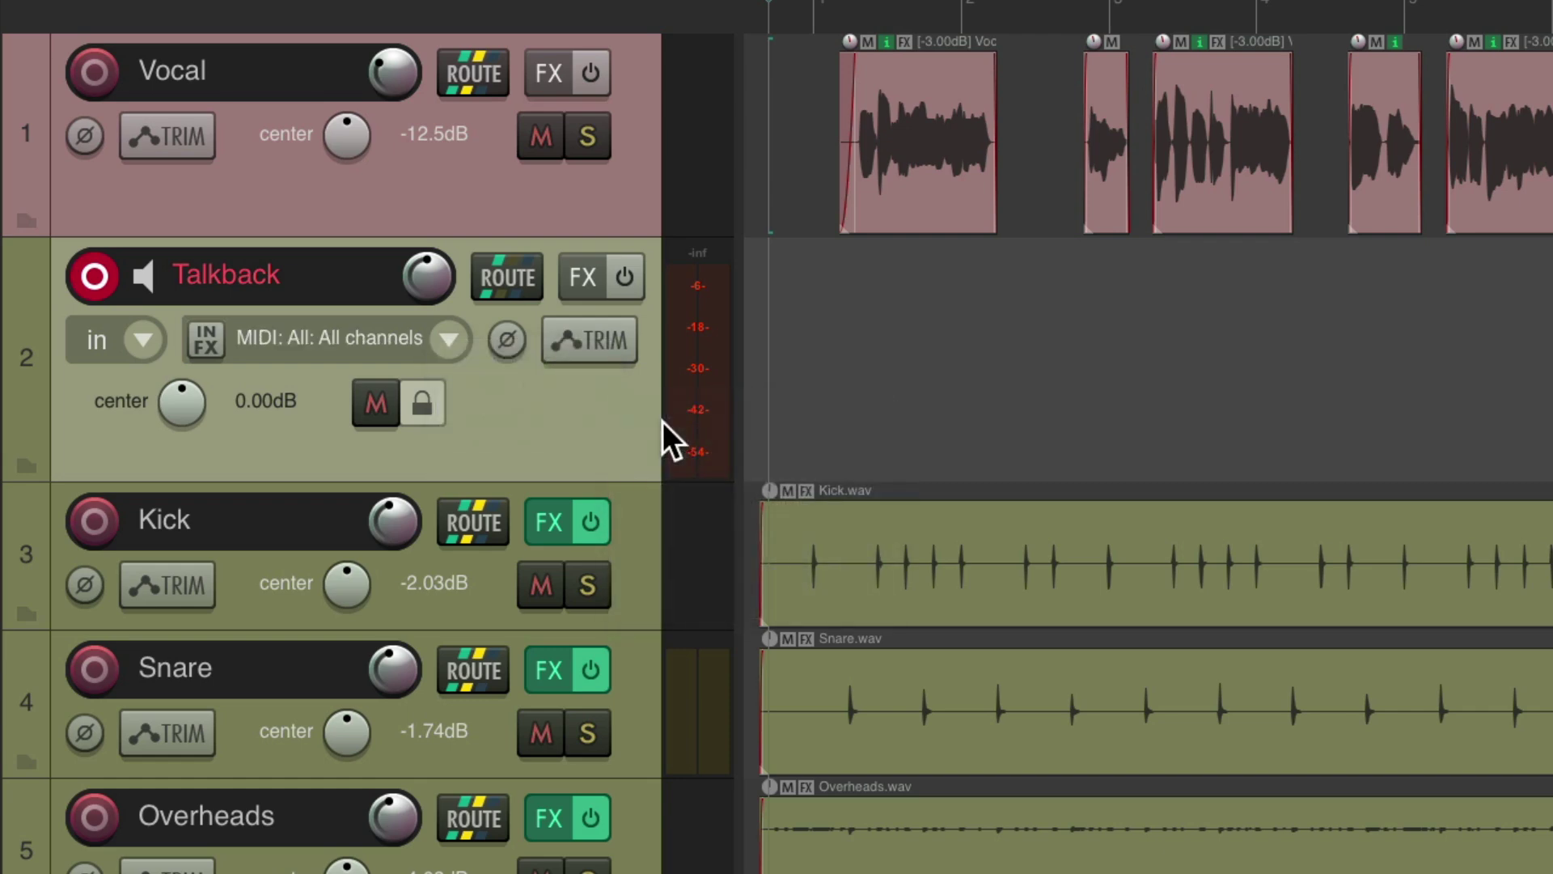
pyautogui.moveTo(1060, 150); pyautogui.dragTo(584, 267)
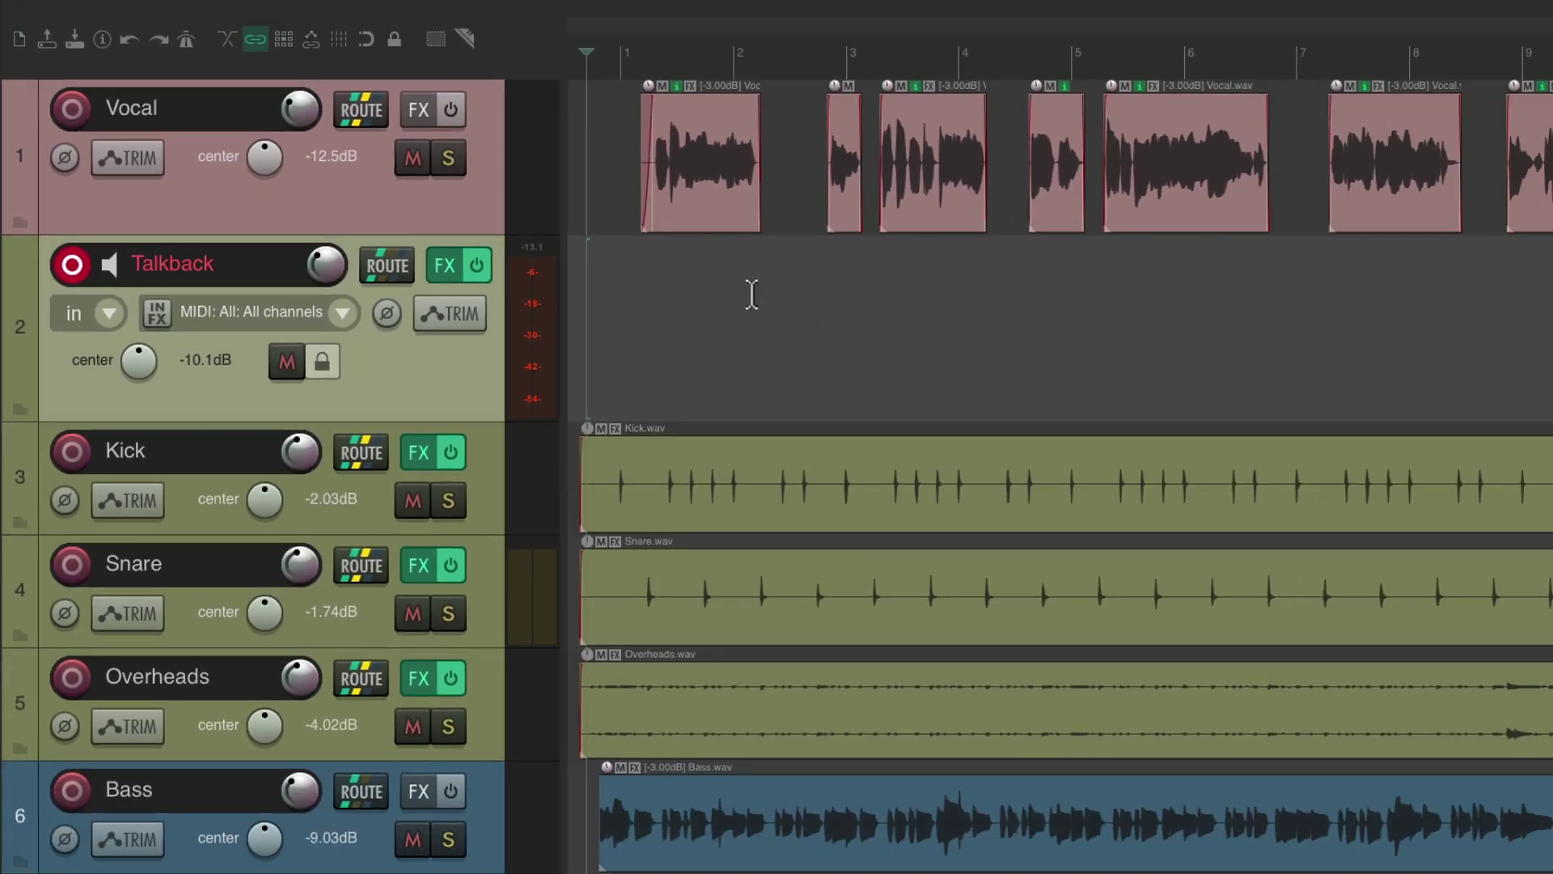
# - Play the song with the Talkback track monitoring its MIDI input, stop, and solo the Vocal, Kick, Snare and Overheads tracks
pyautogui.press('space')
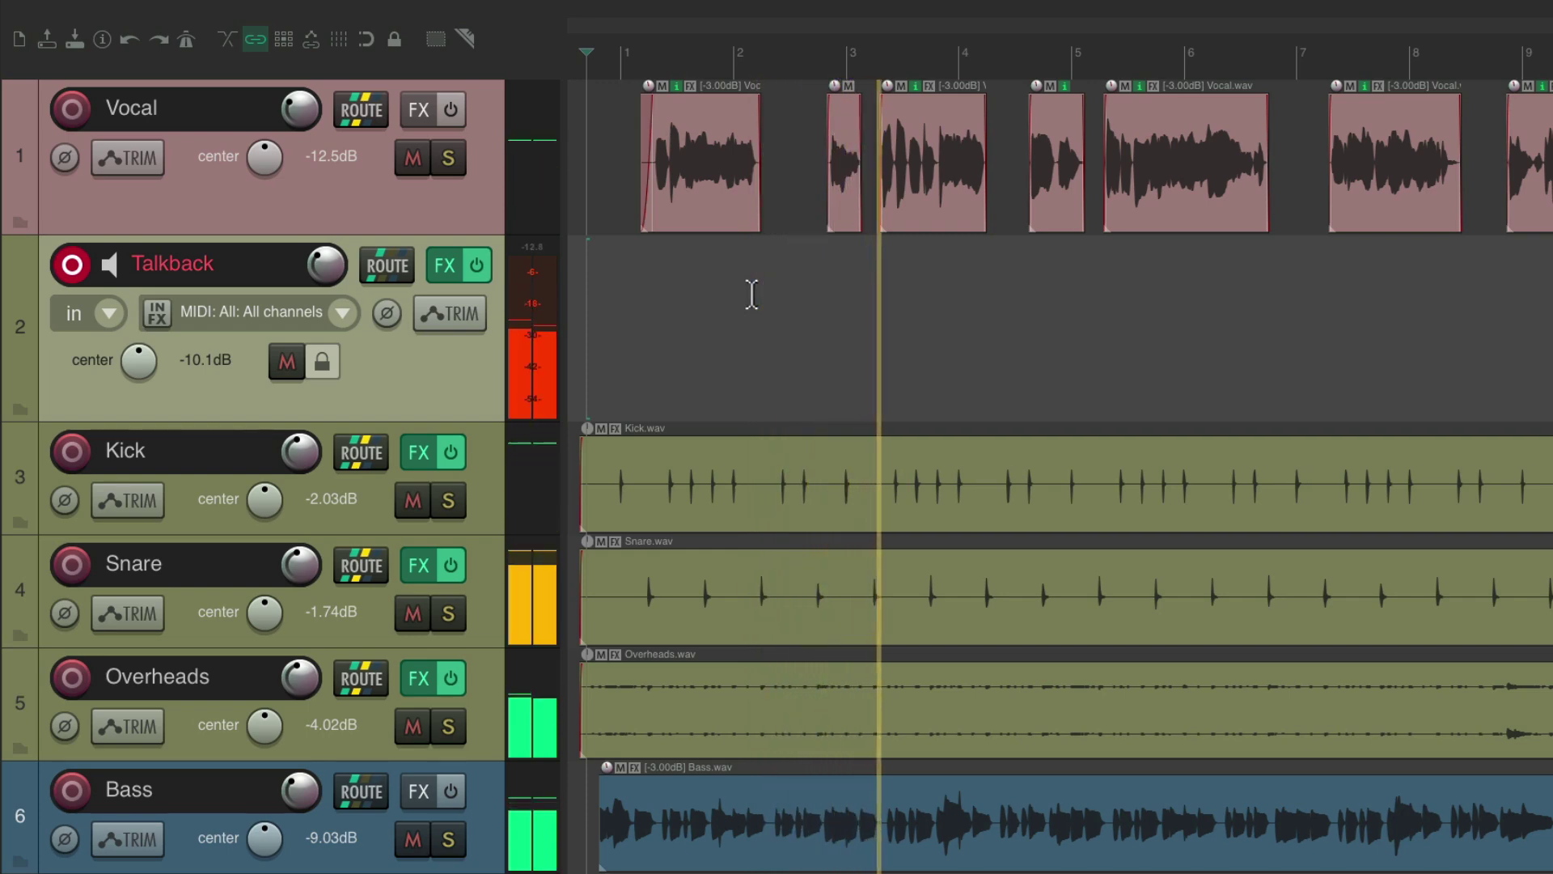
pyautogui.press('space')
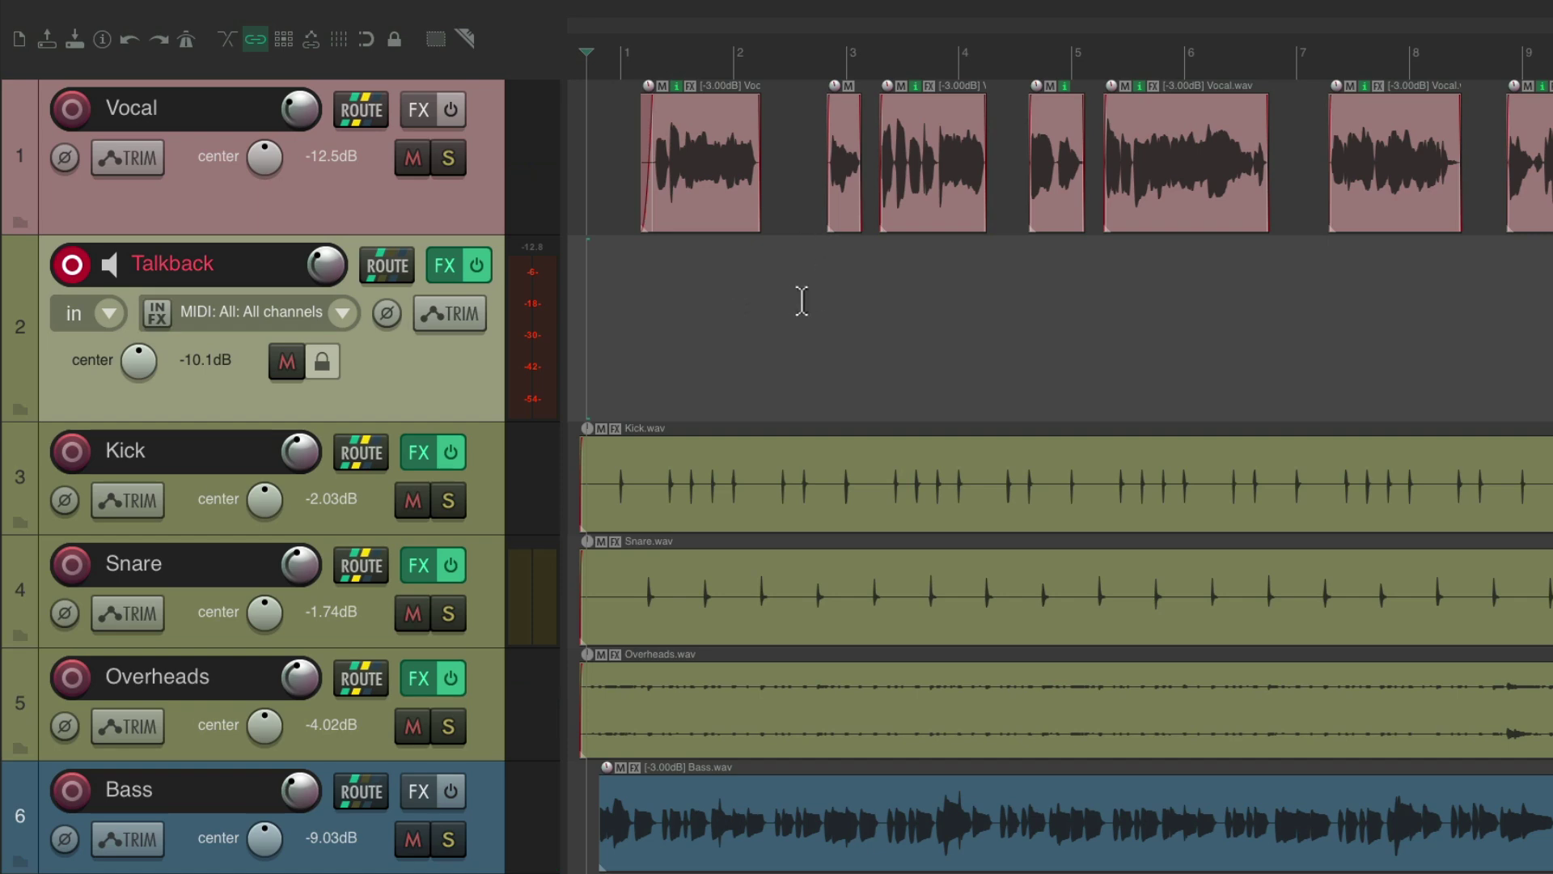
pyautogui.click(449, 159)
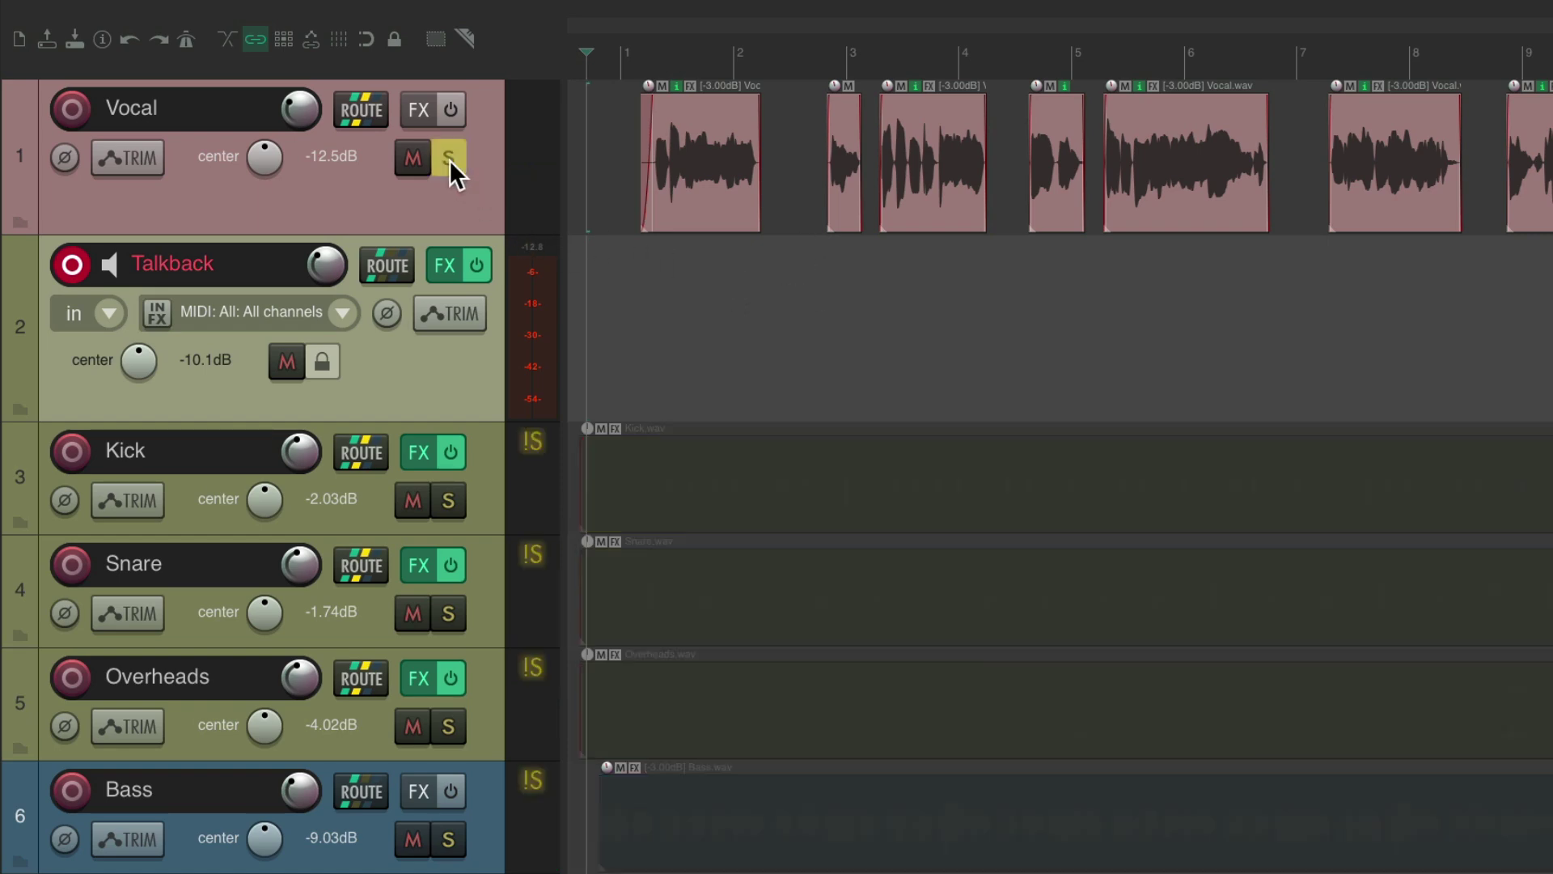
pyautogui.moveTo(450, 503); pyautogui.dragTo(443, 726)
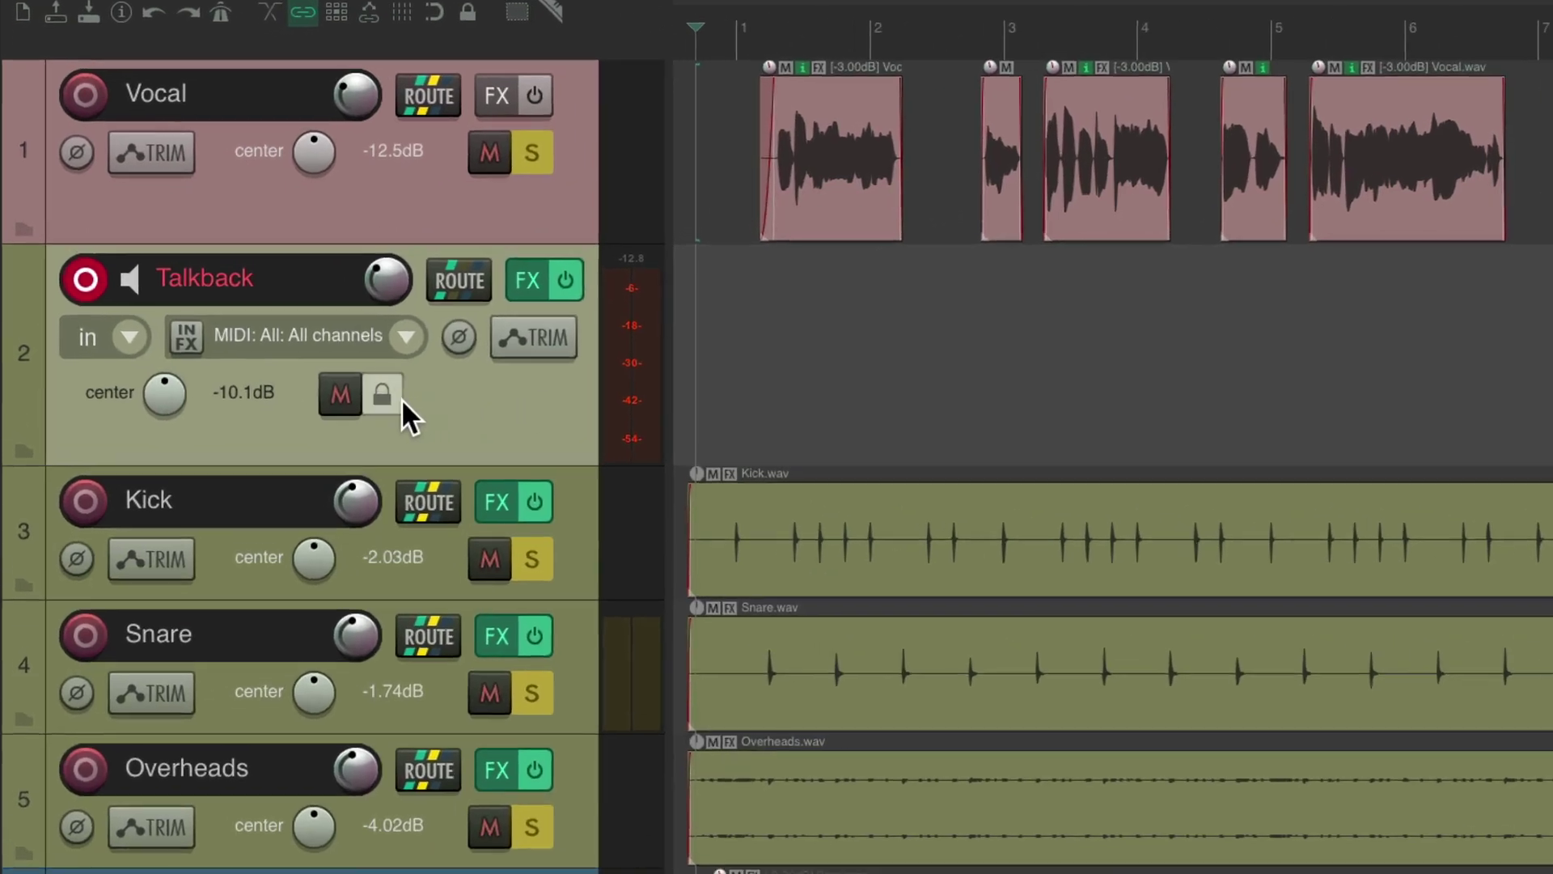
# - Disable Solo defeat on the Talkback track, then play the song briefly and stop to test it
pyautogui.rightClick(315, 374)
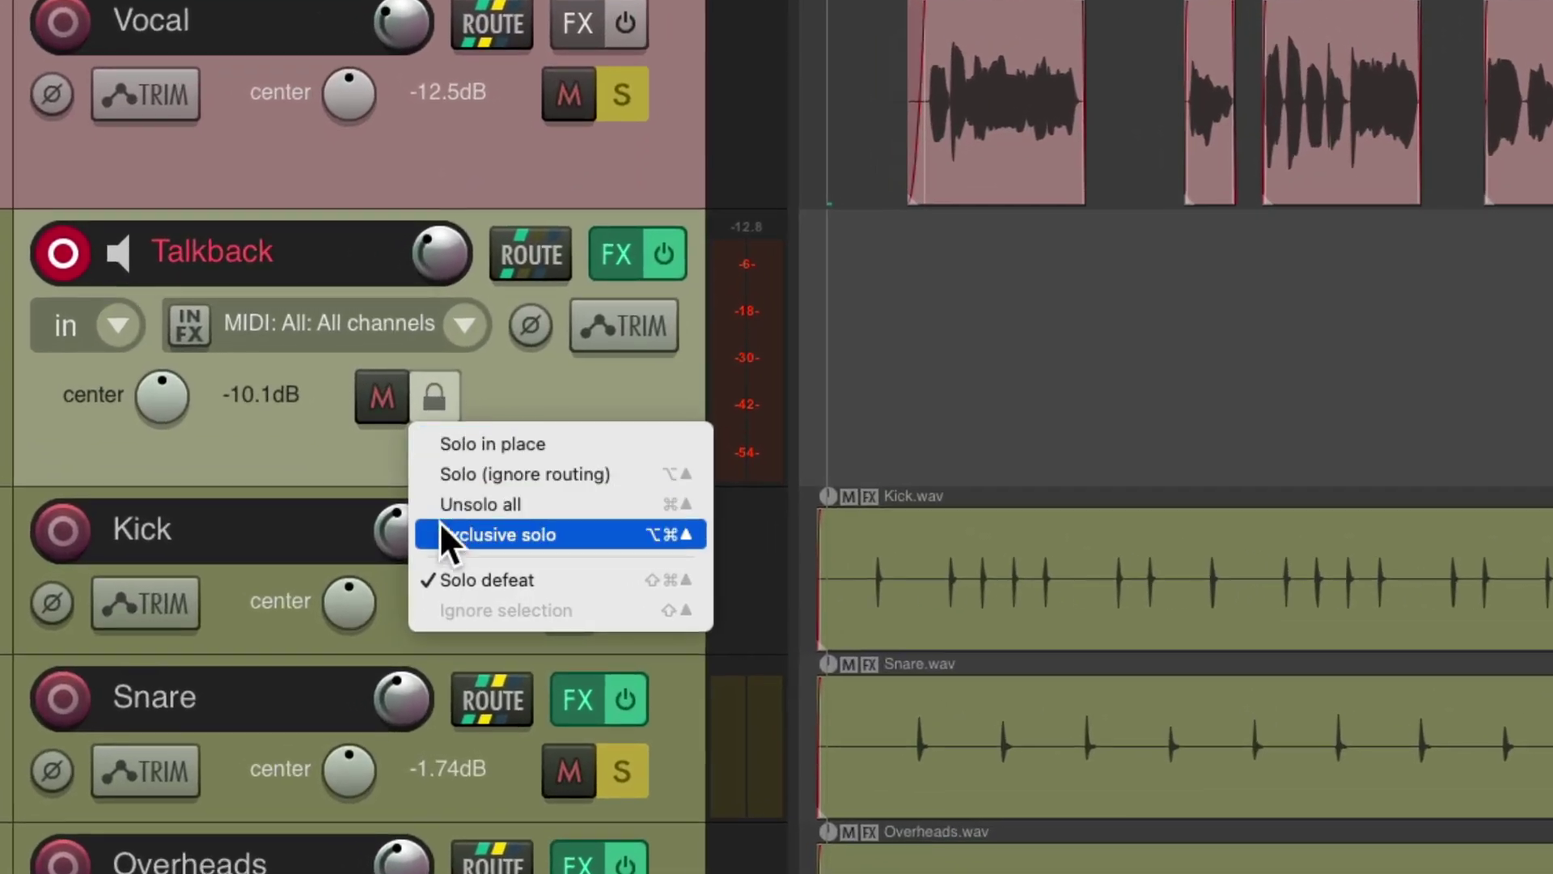
pyautogui.click(441, 576)
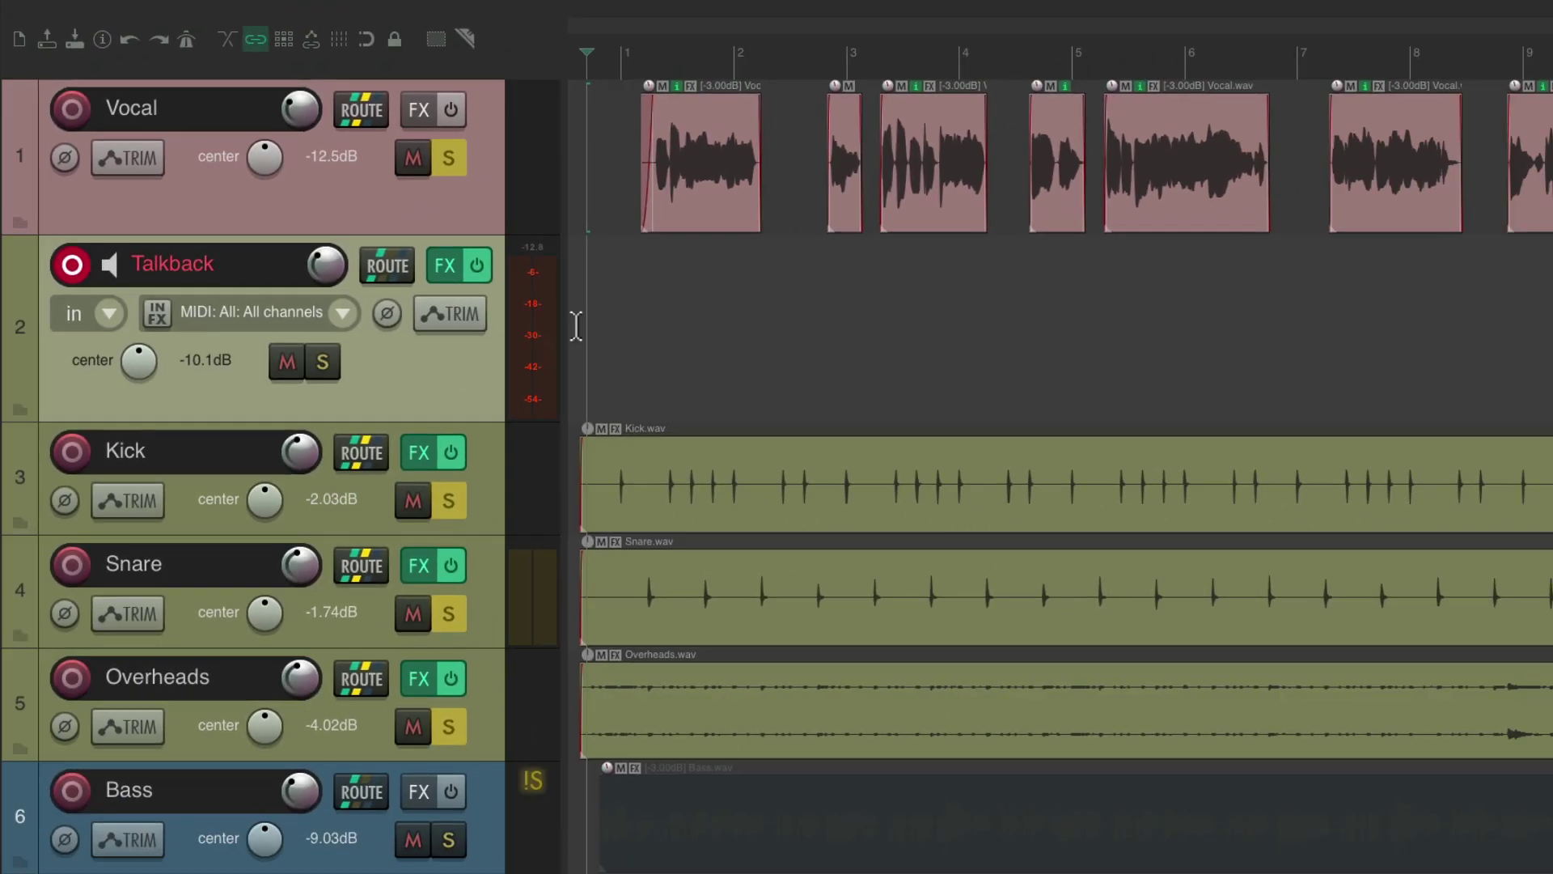
pyautogui.press('space')
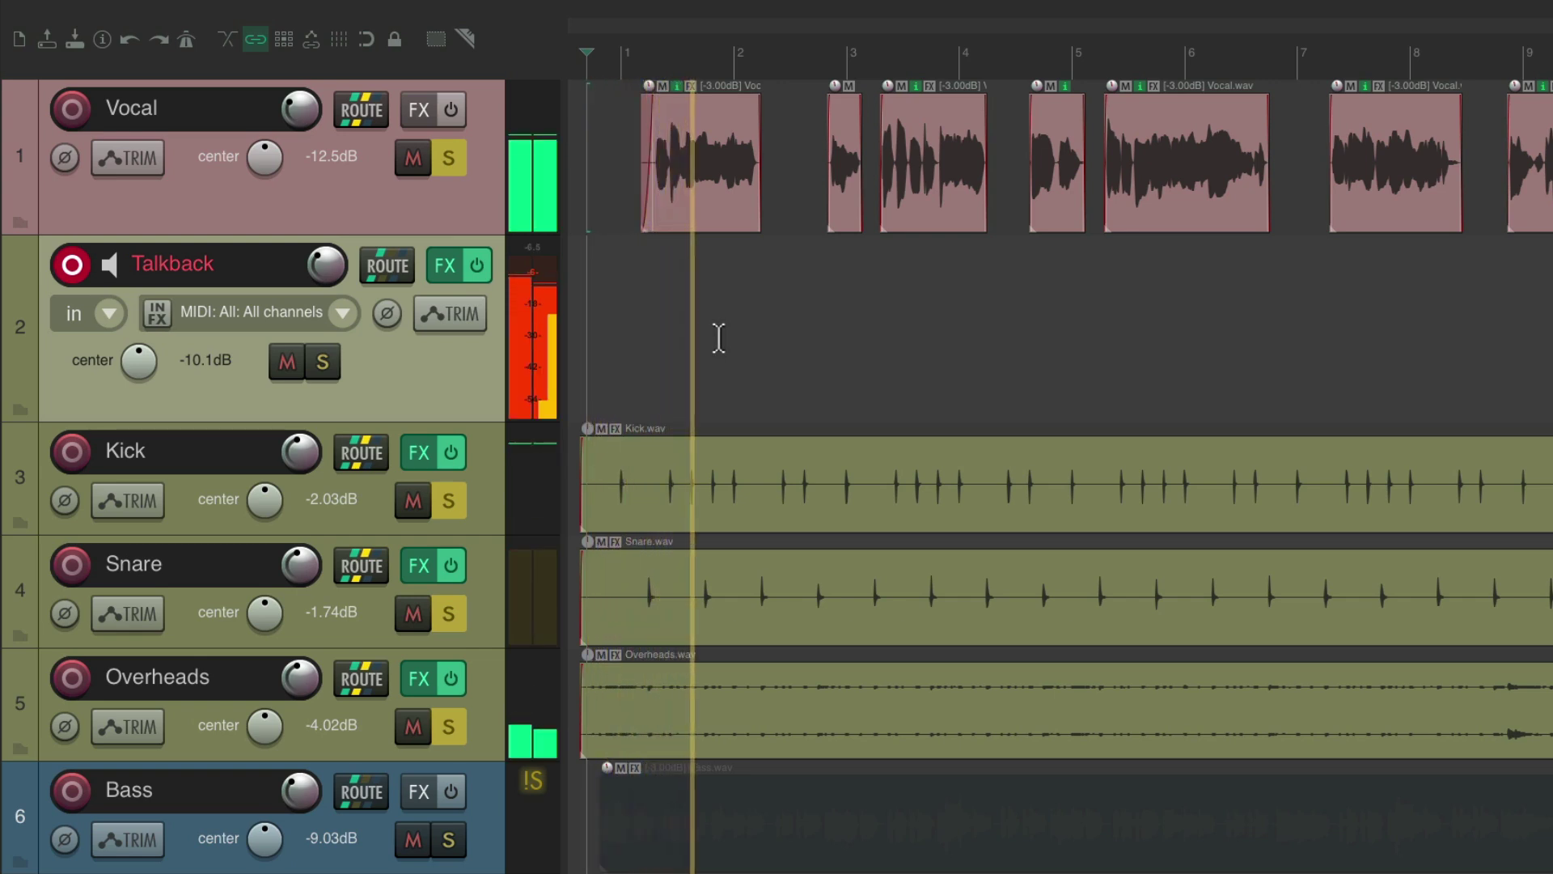
pyautogui.press('space')
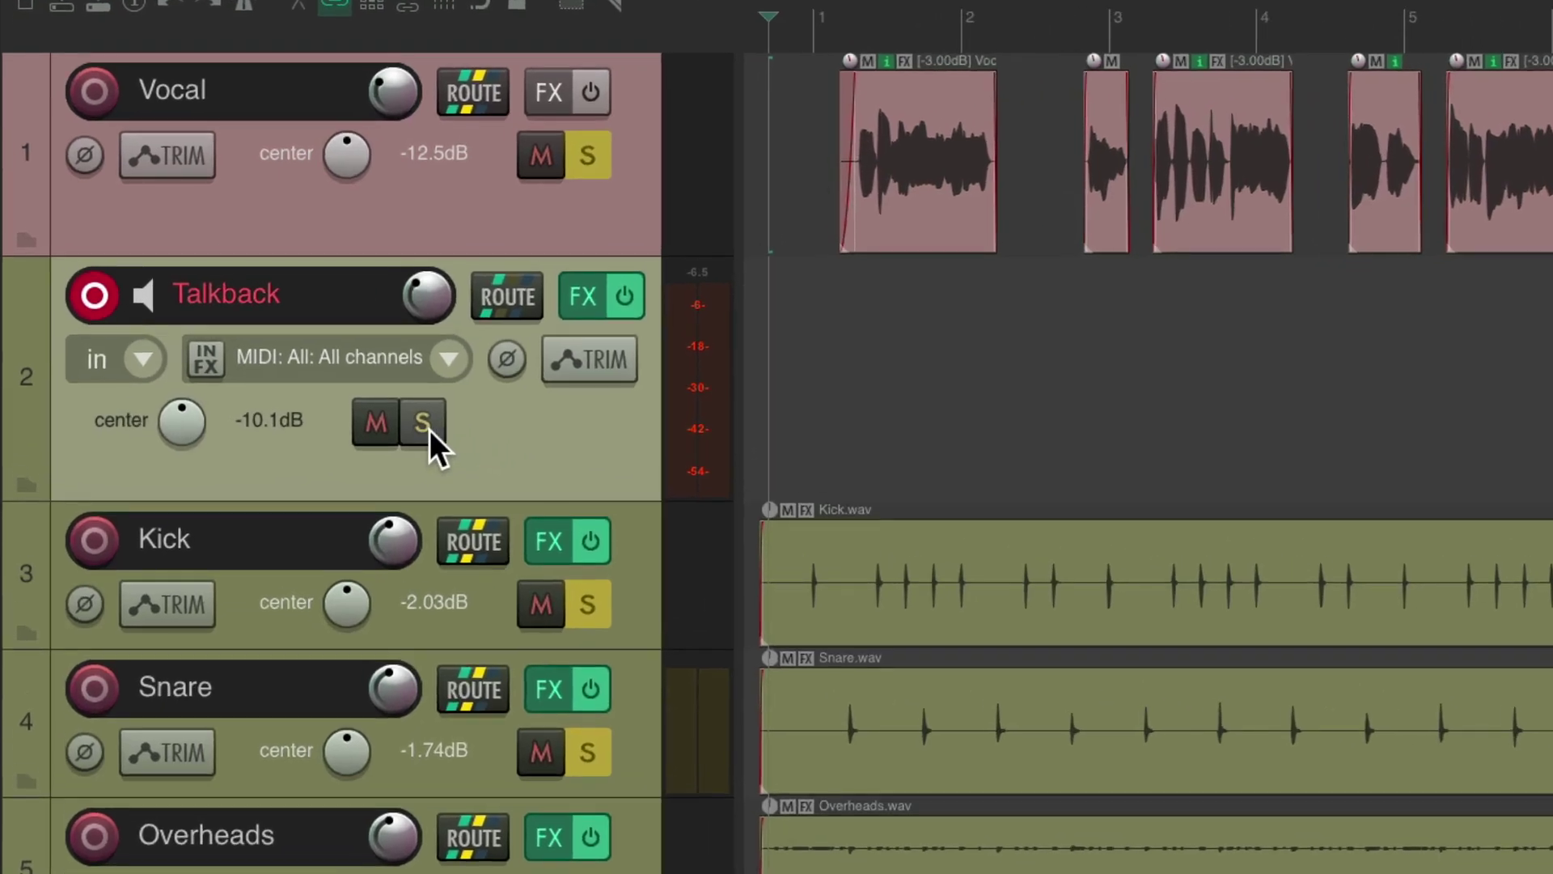
# - Enable Solo defeat on the Talkback track again, play the song, and clear the track solos
pyautogui.rightClick(322, 362)
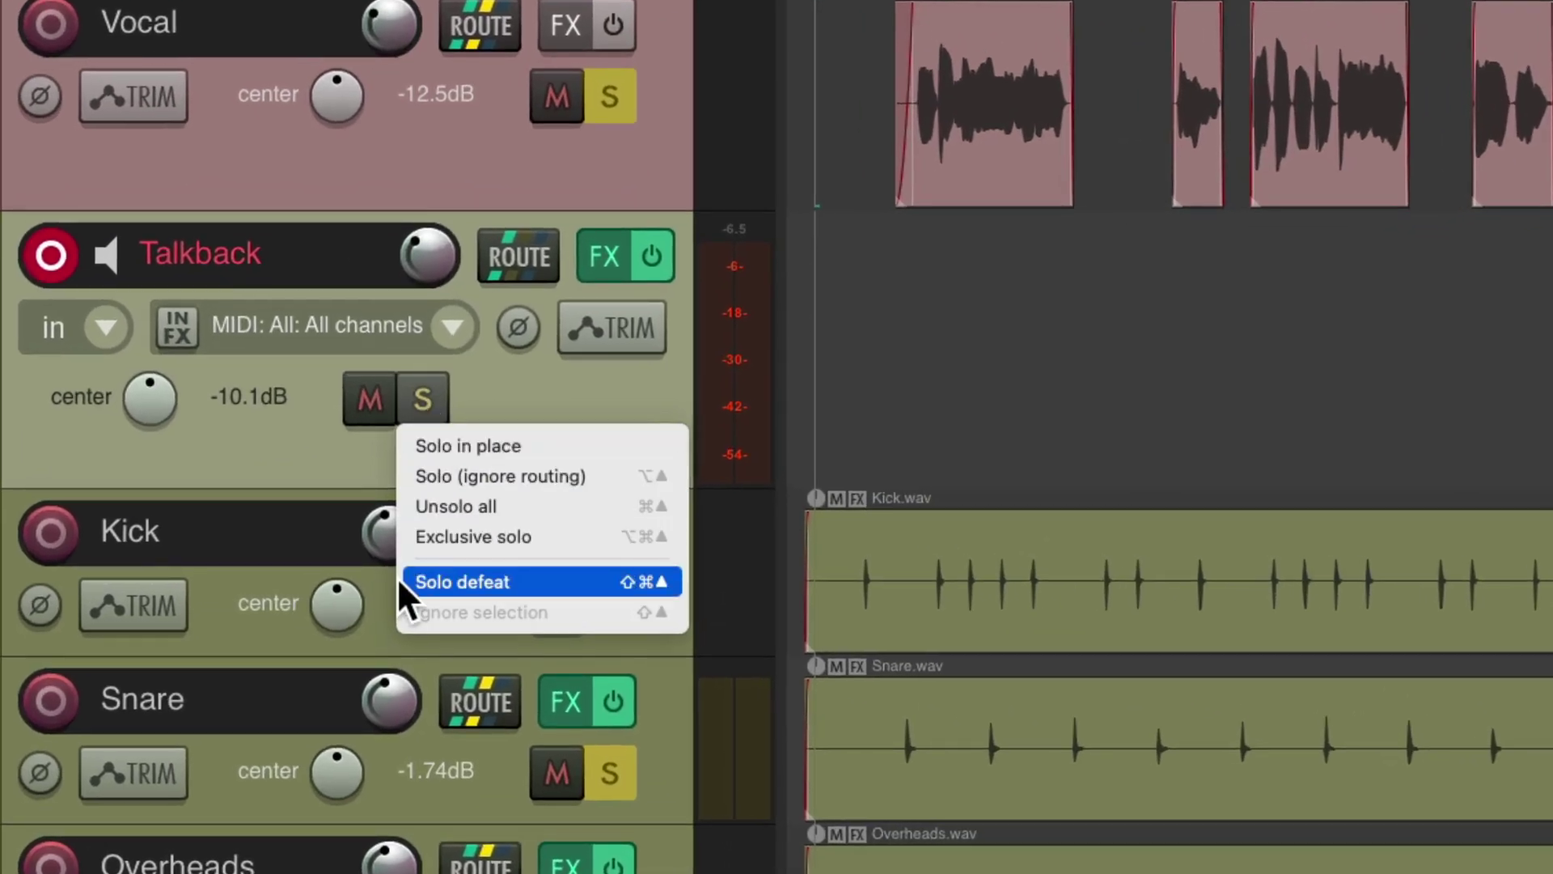
pyautogui.click(461, 581)
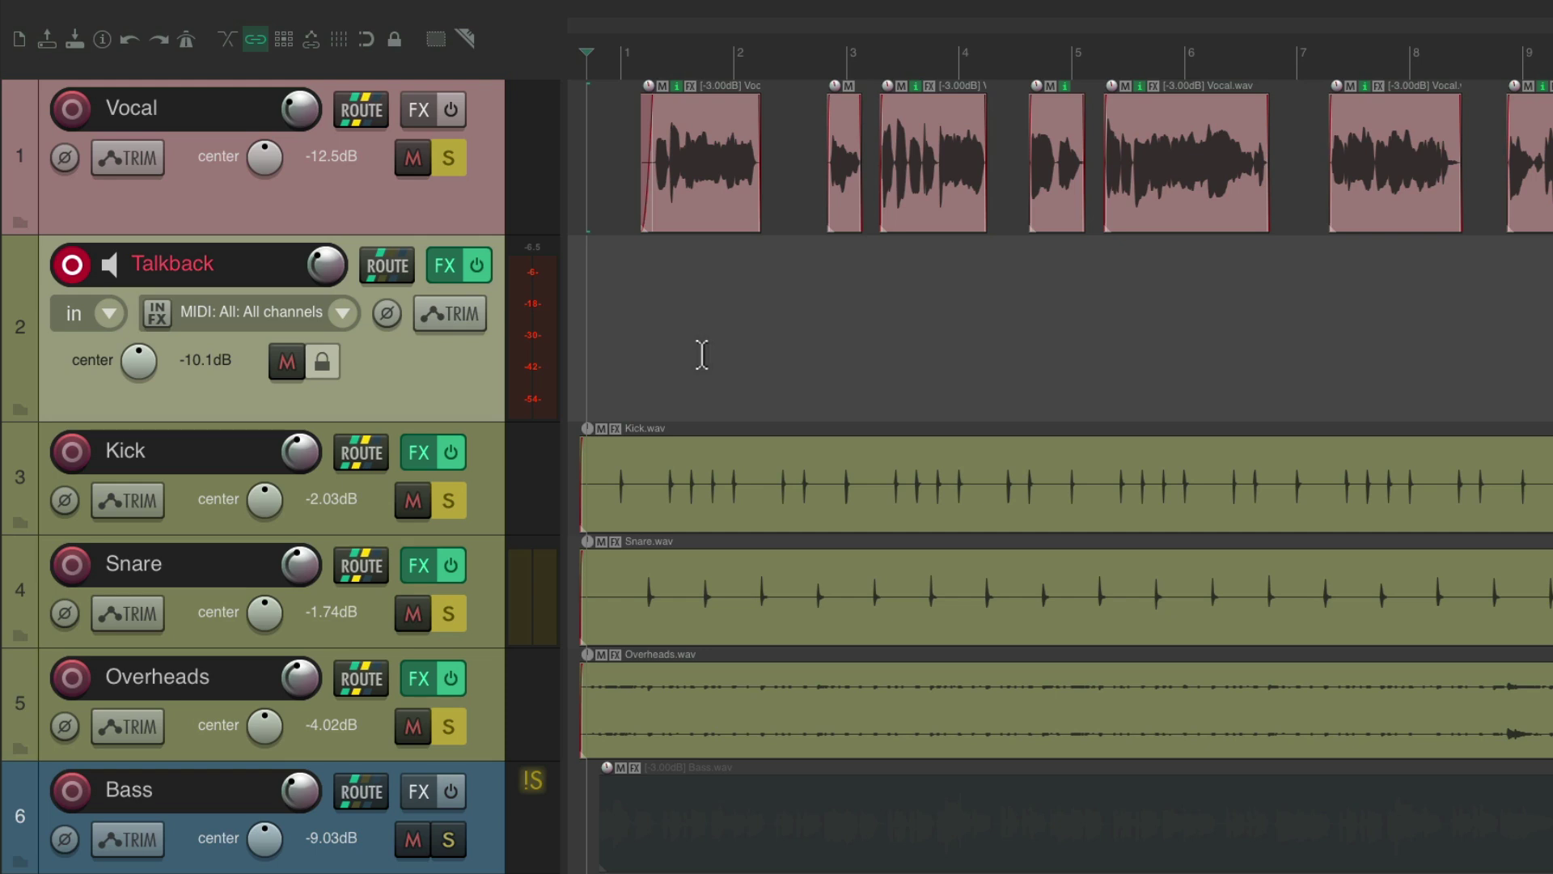
pyautogui.press('space')
pyautogui.click(450, 162)
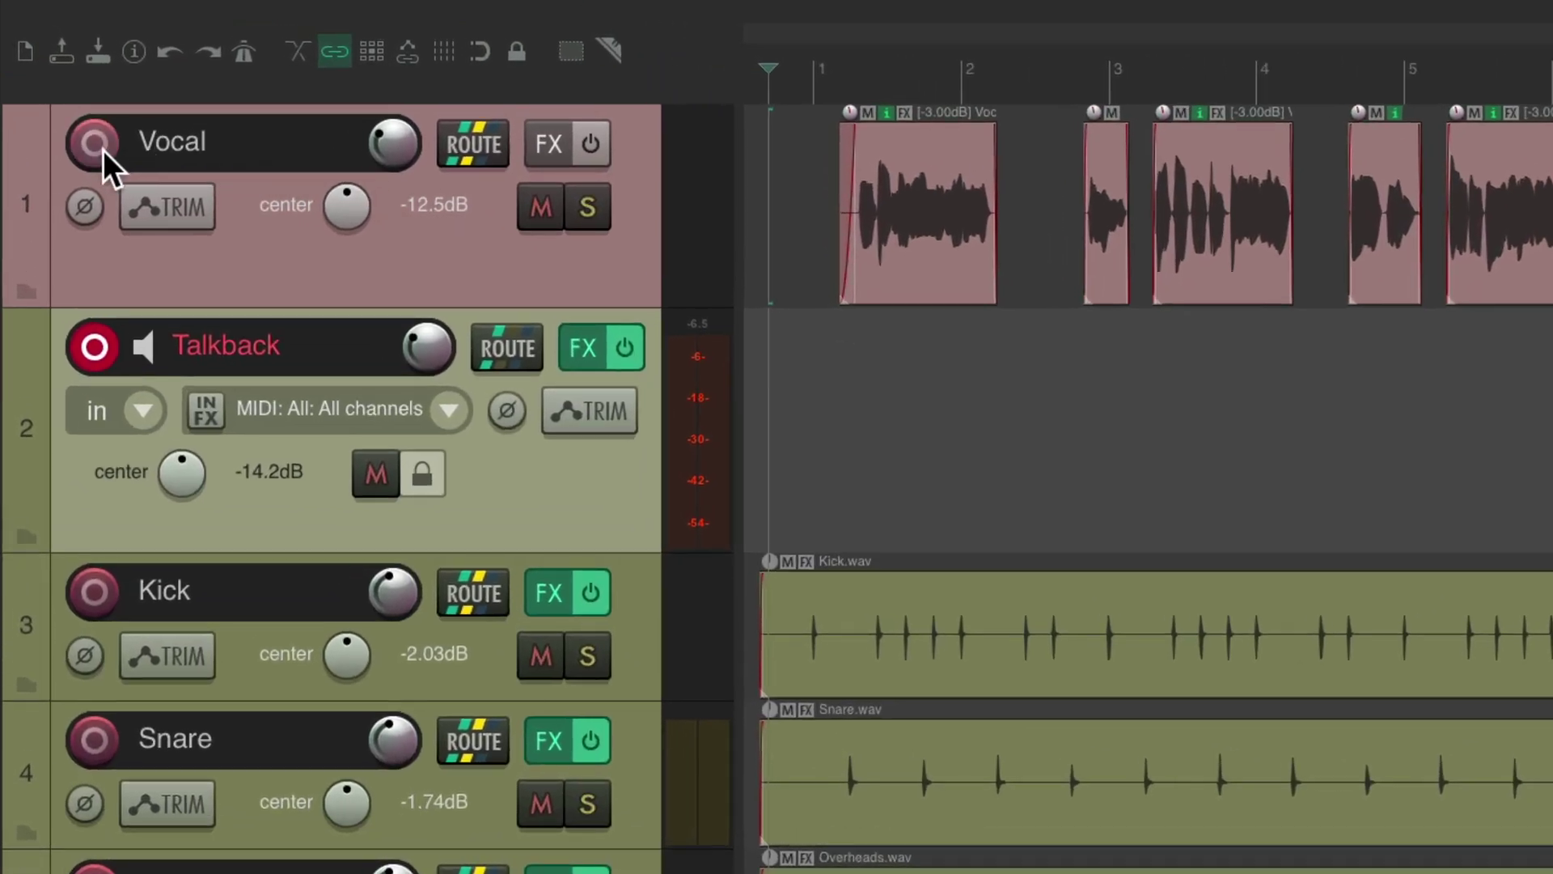
# - Record-arm the Vocal track and set the Talkback track's record input to the mono Vocal Mic
pyautogui.click(79, 113)
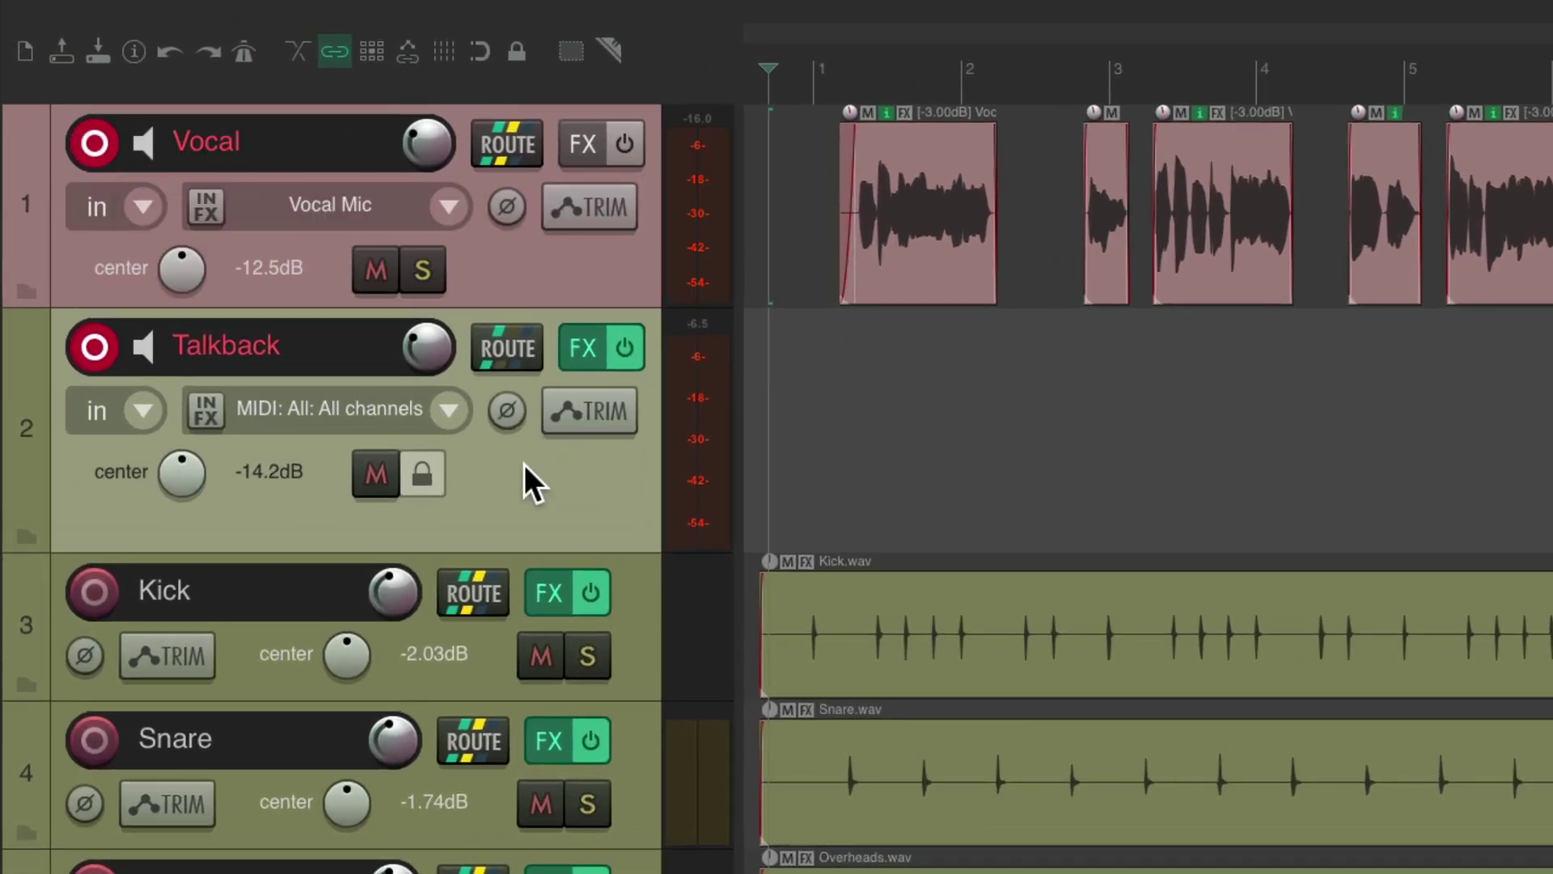
pyautogui.click(450, 413)
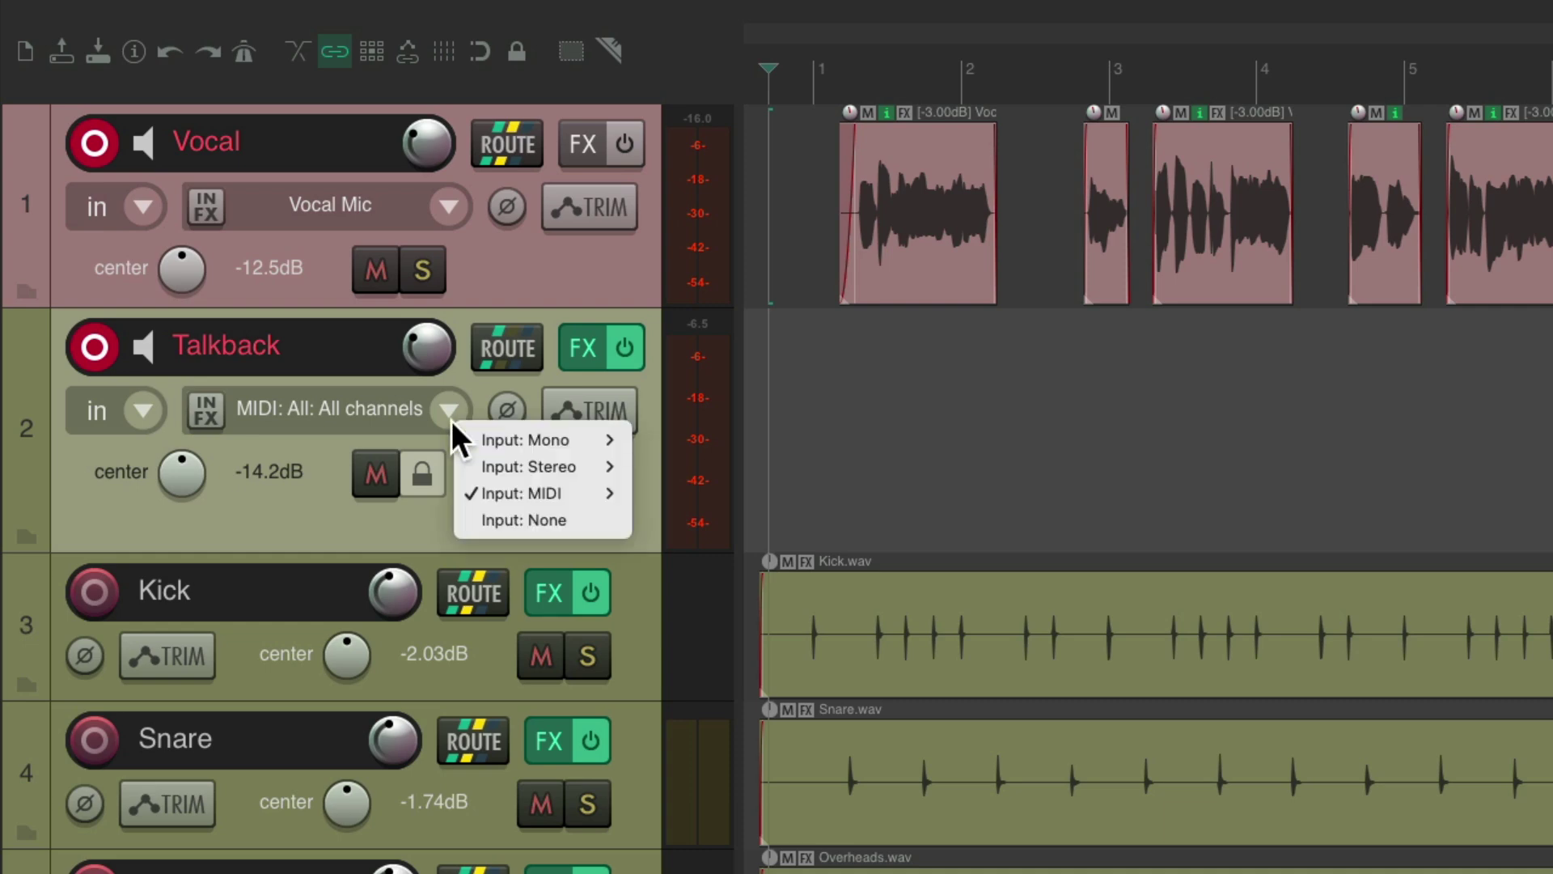
pyautogui.moveTo(464, 432)
pyautogui.click(711, 493)
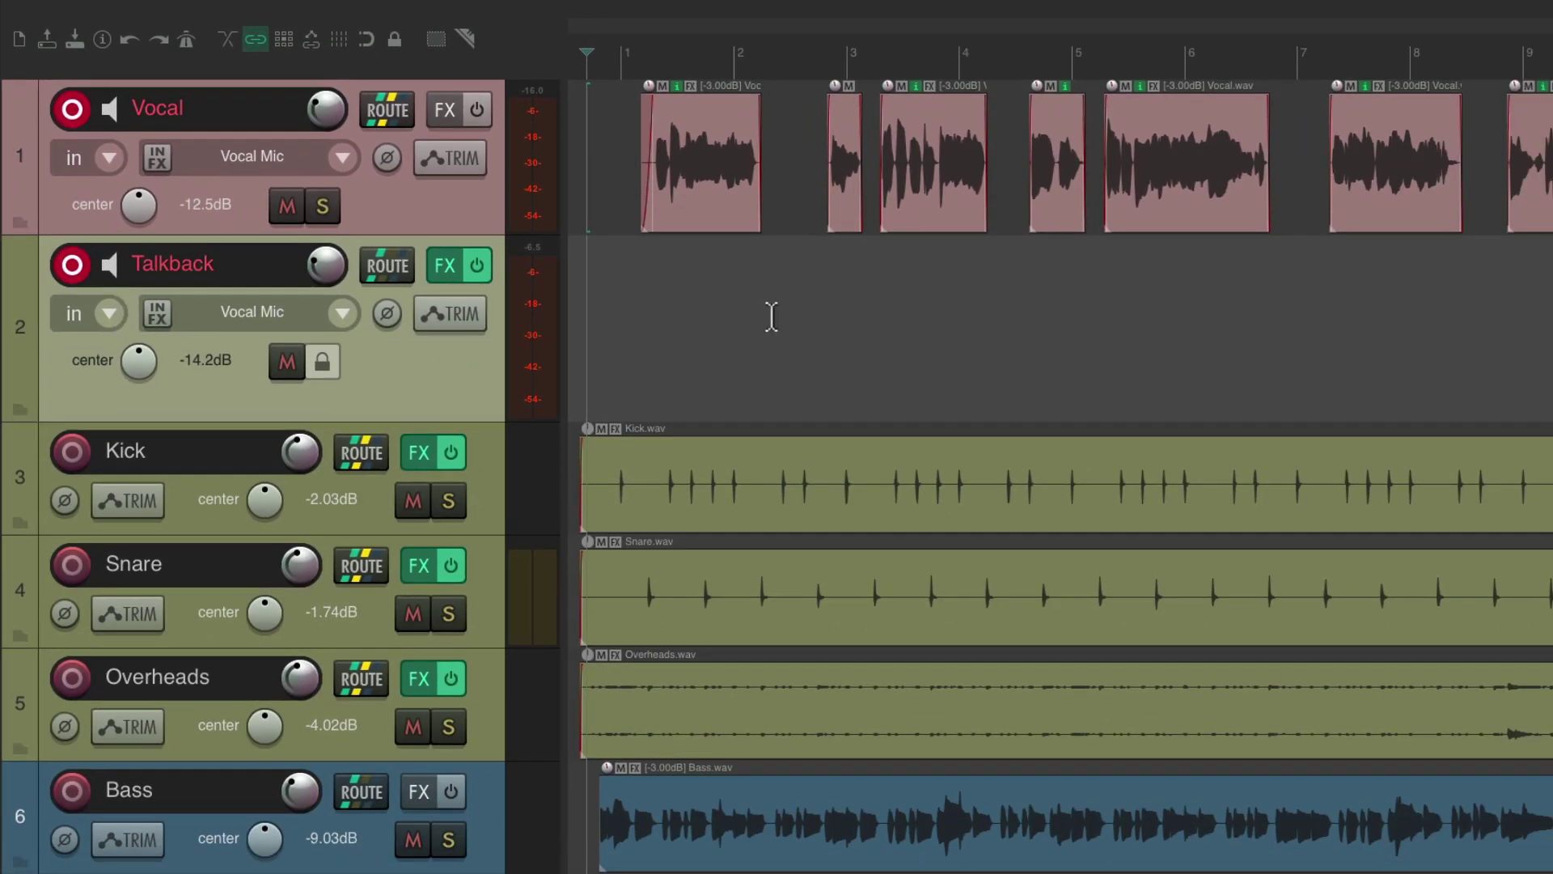
# - Record a short test take on the armed Vocal and Talkback tracks, stop, and undo the recording
pyautogui.hotkey('ctrl', 'r')
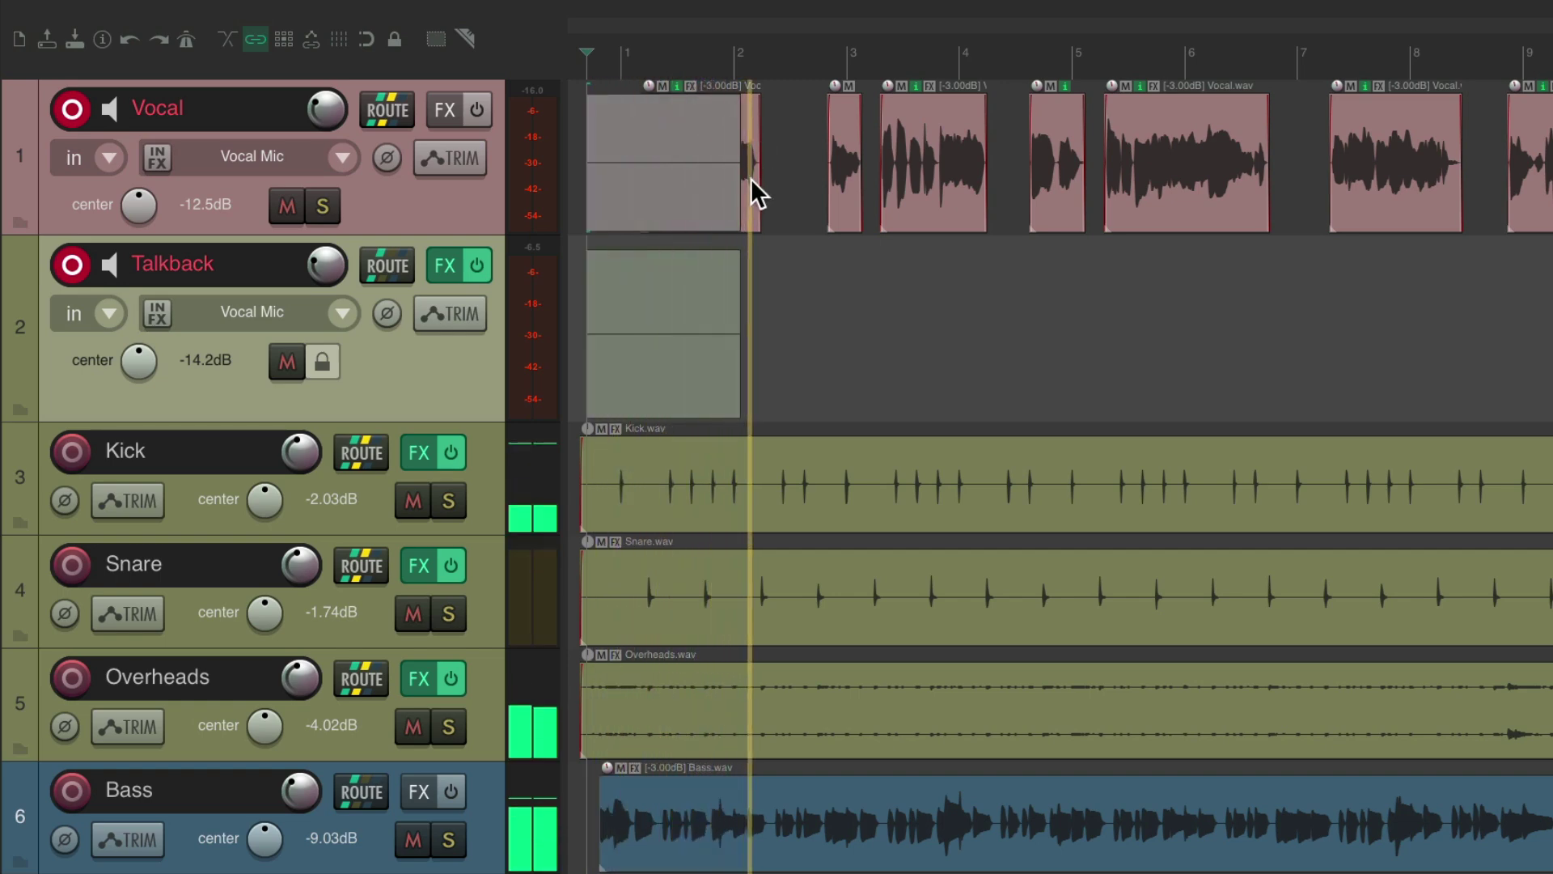
pyautogui.press('space')
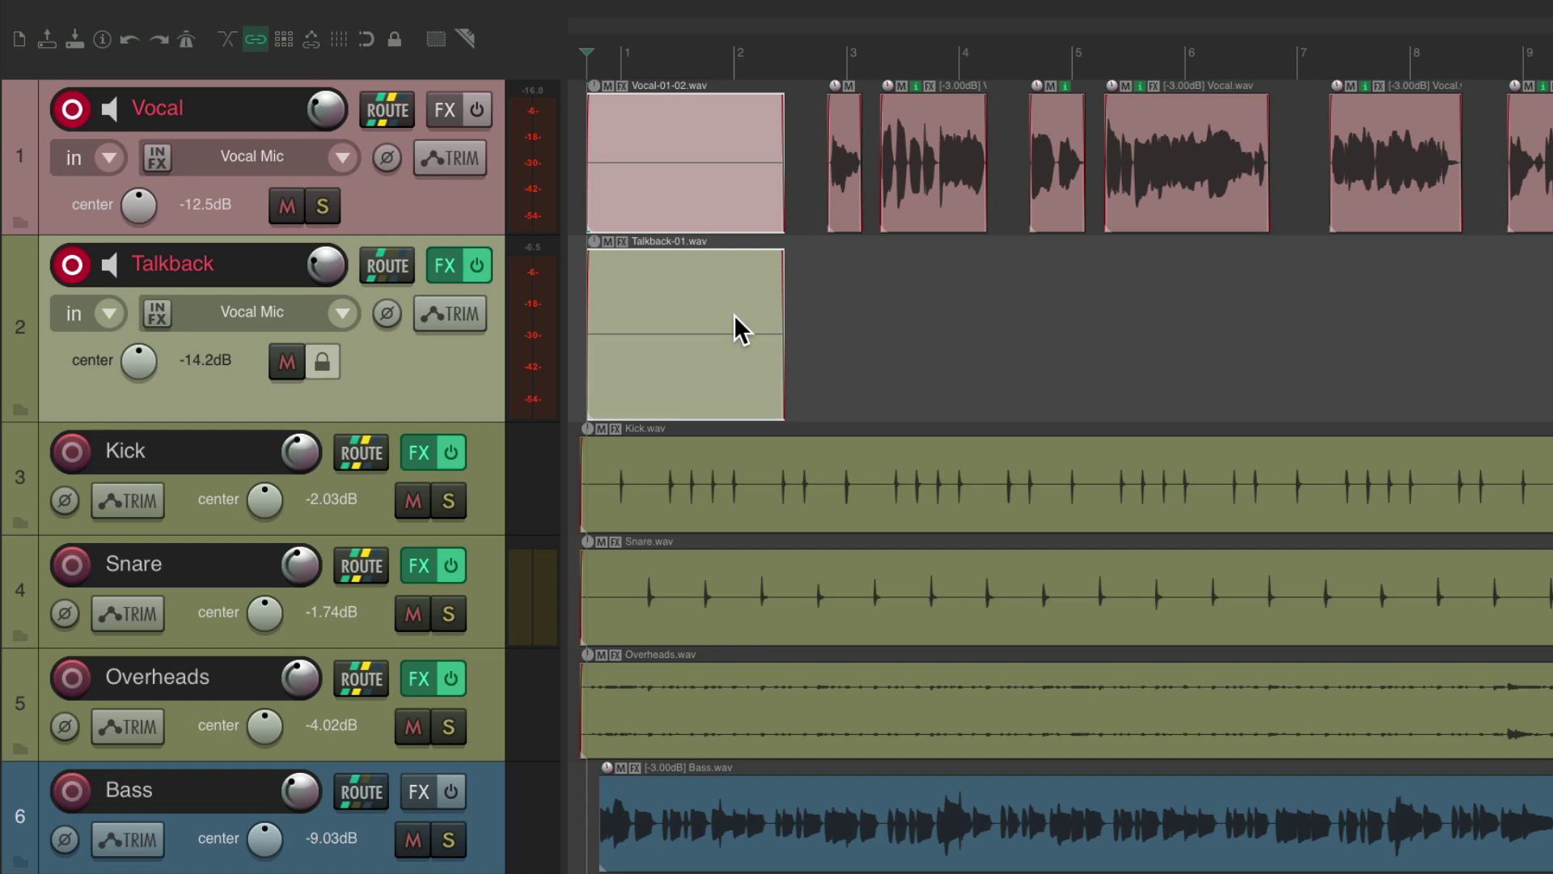
pyautogui.hotkey('ctrl', 'z')
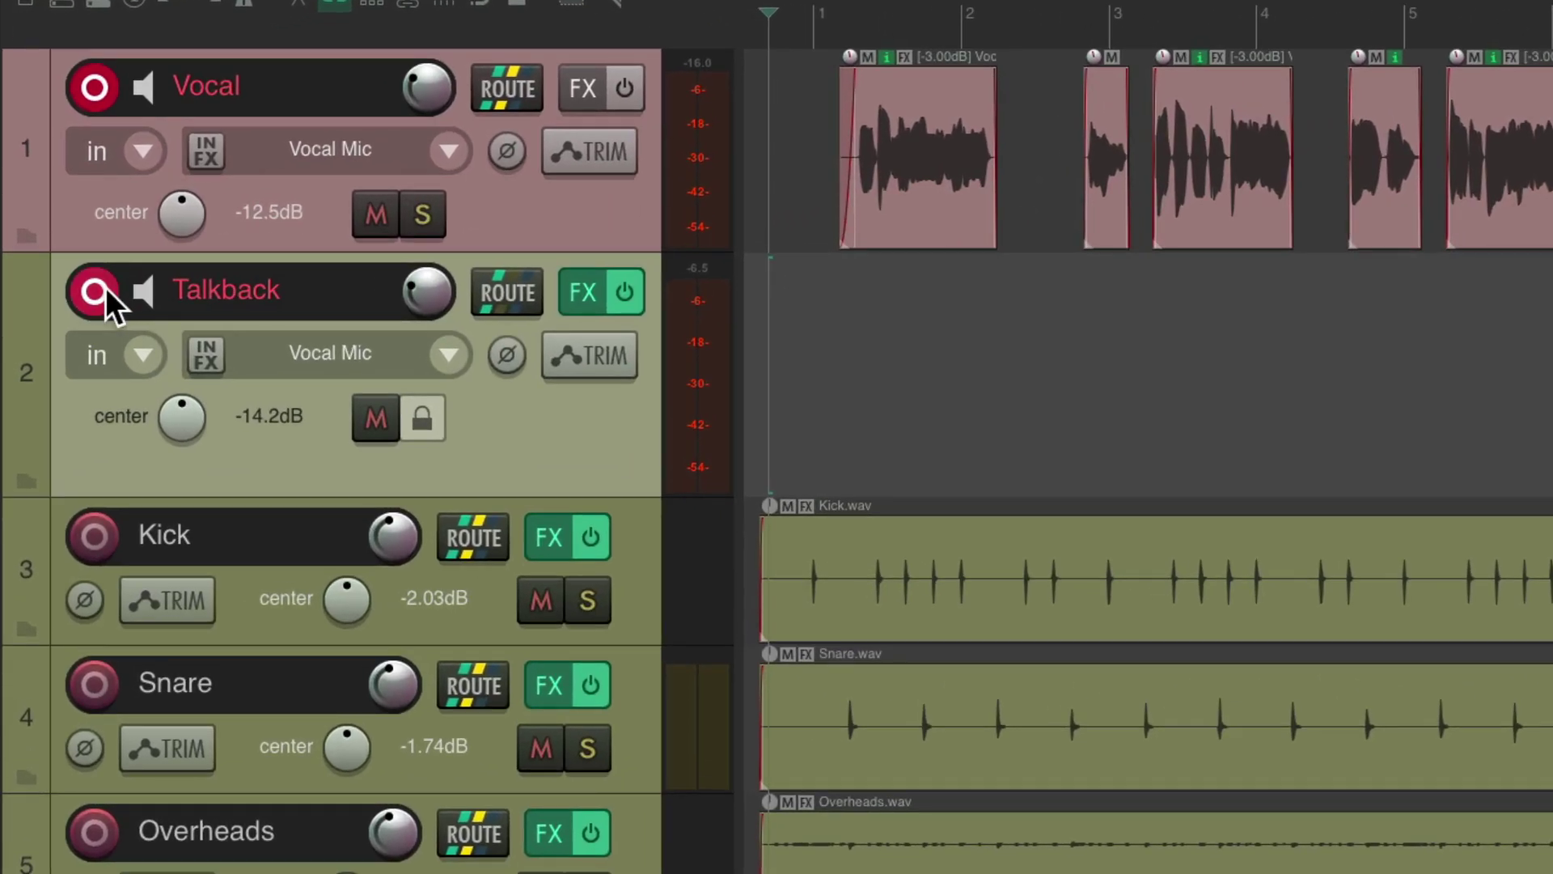
# - Set the Talkback track to Record: disable (input monitoring only) and record a short take with the Vocal track armed
pyautogui.rightClick(105, 289)
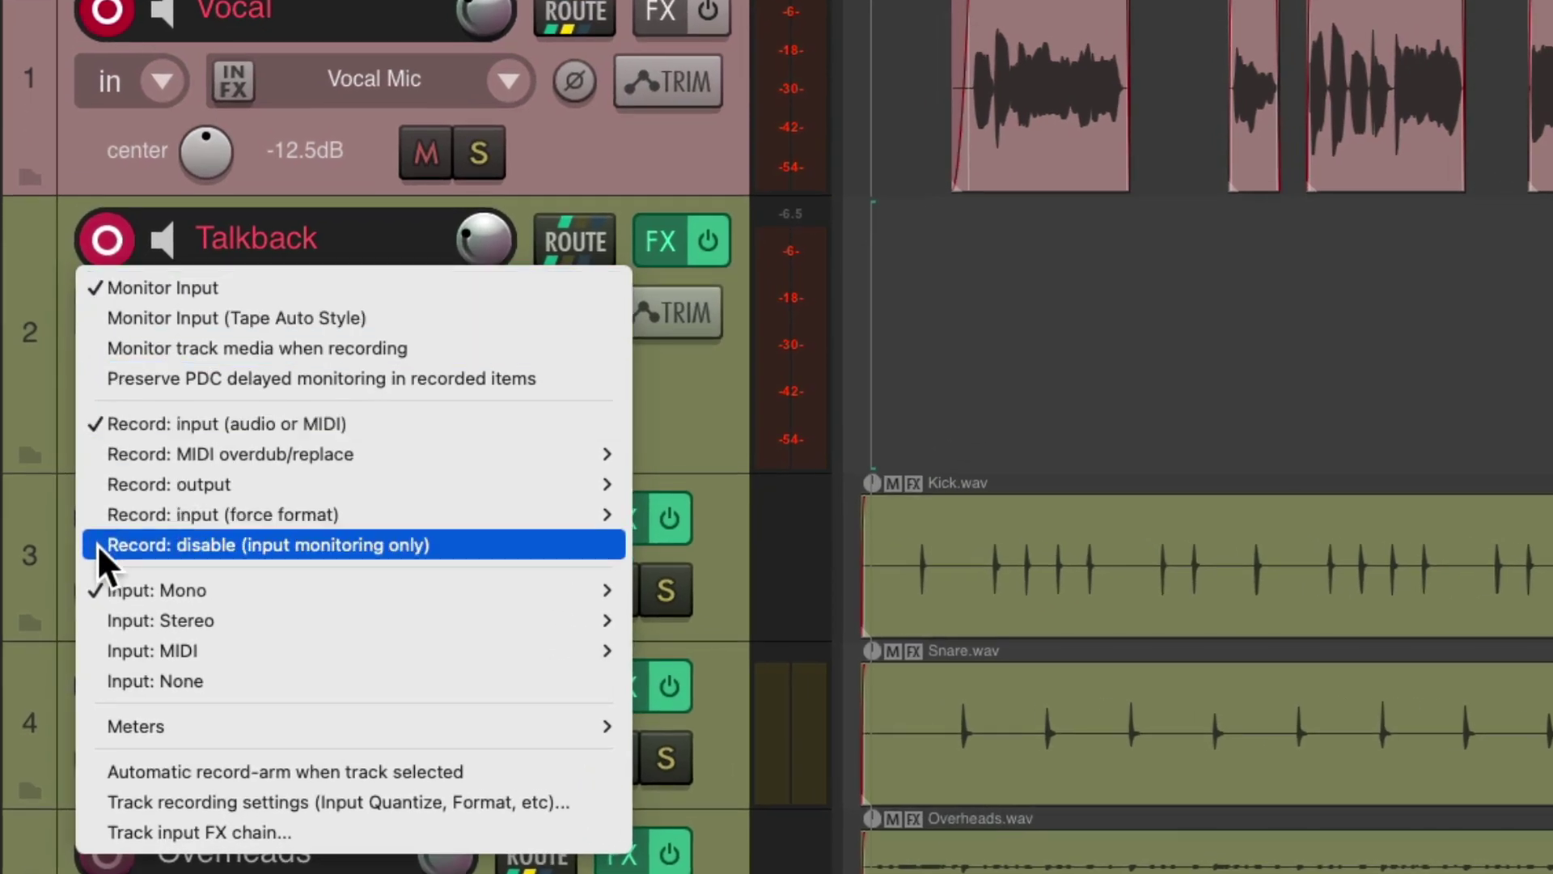
pyautogui.click(440, 541)
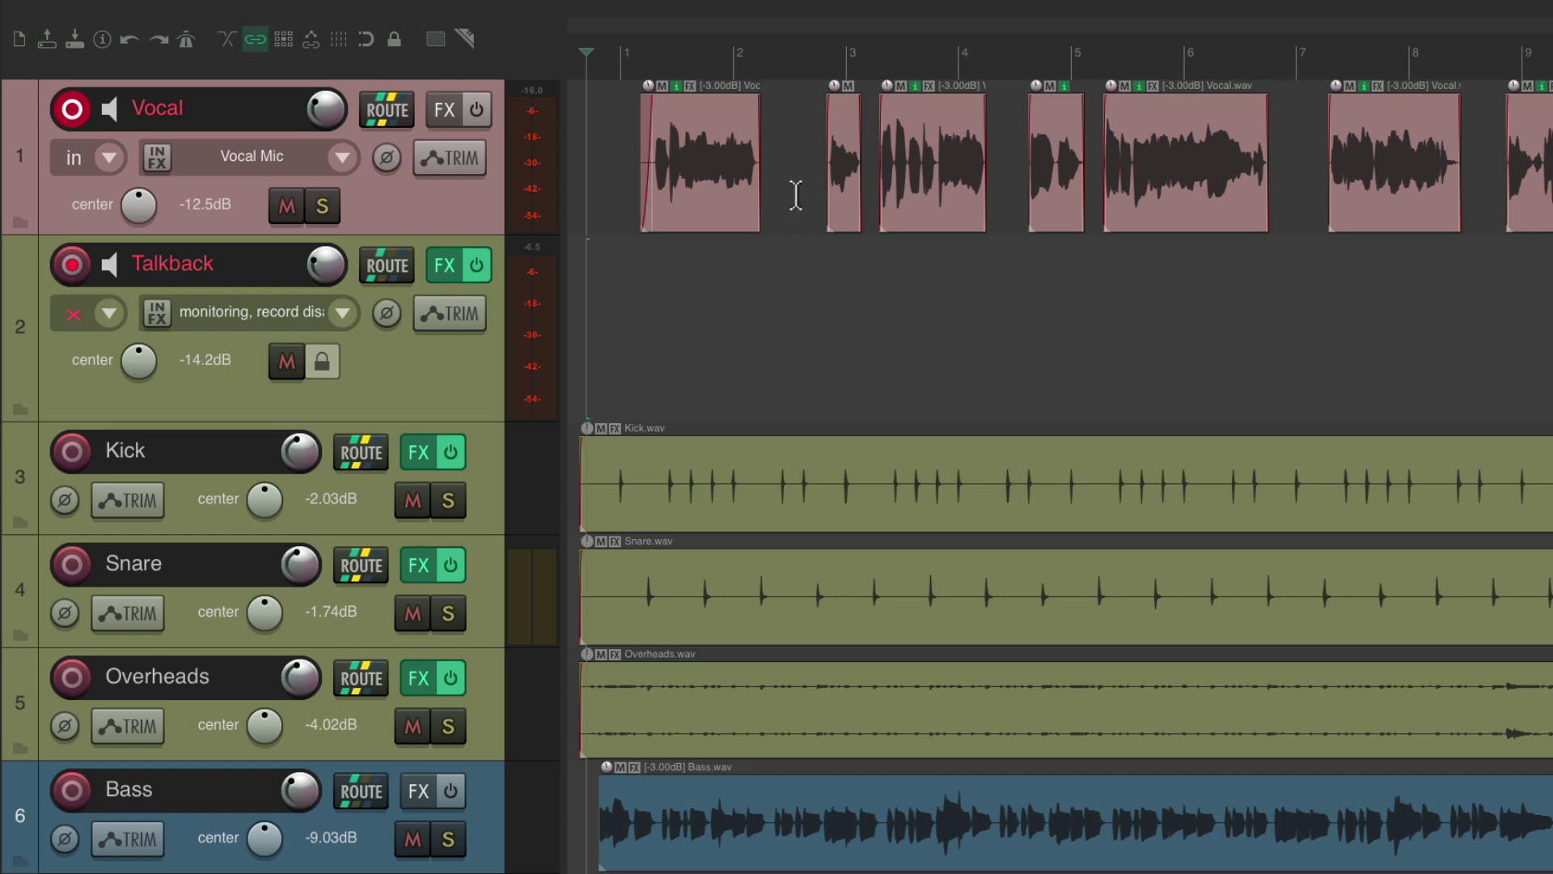
pyautogui.hotkey('ctrl', 'r')
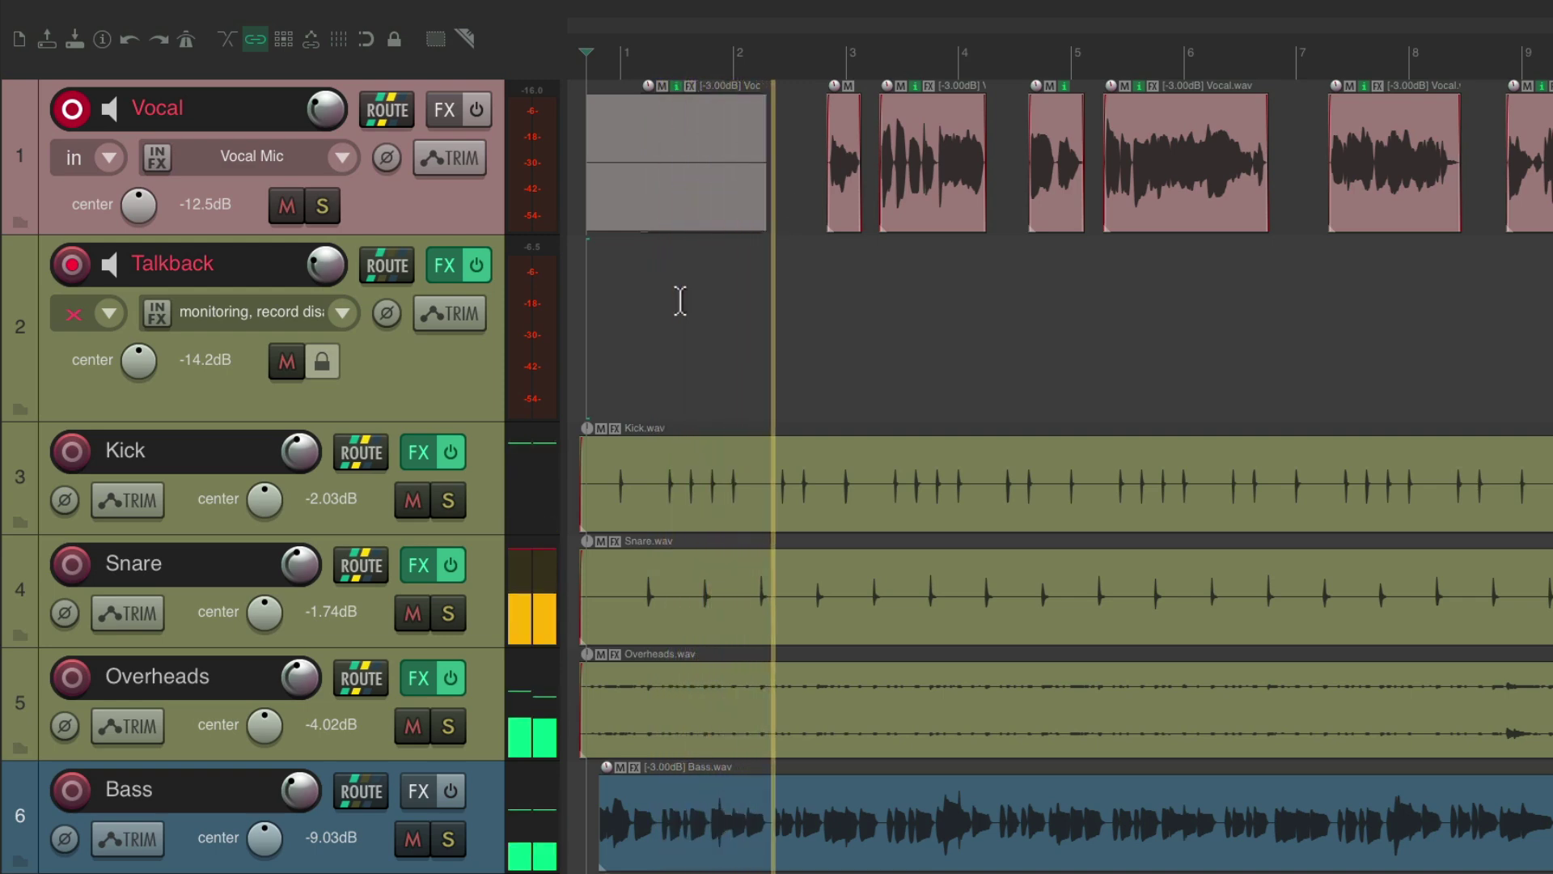
pyautogui.press('space')
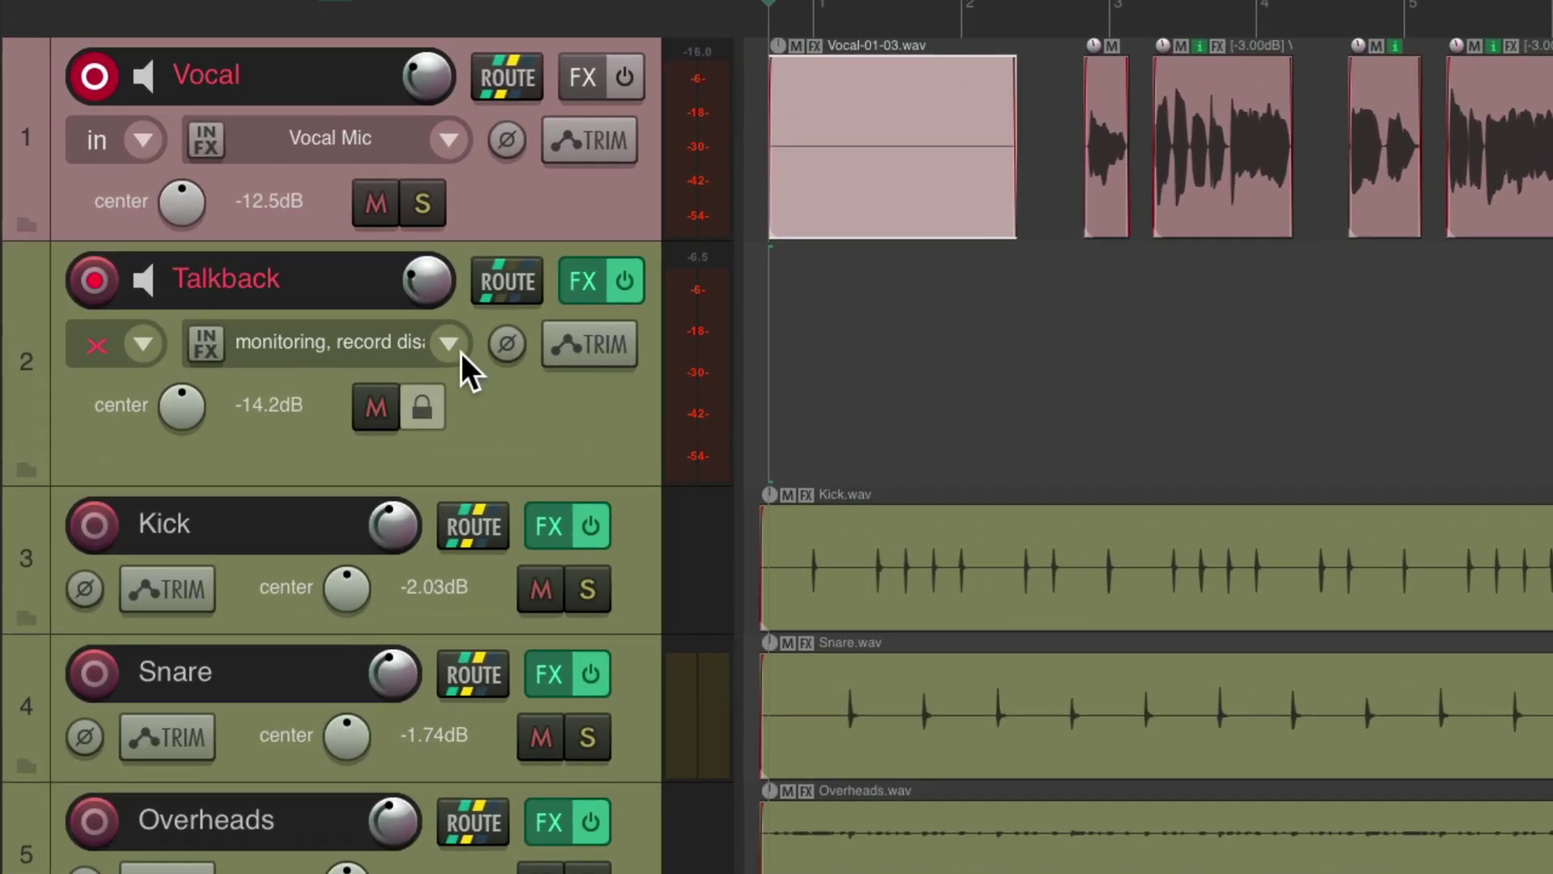
pyautogui.click(343, 315)
pyautogui.moveTo(479, 419)
pyautogui.press('Escape')
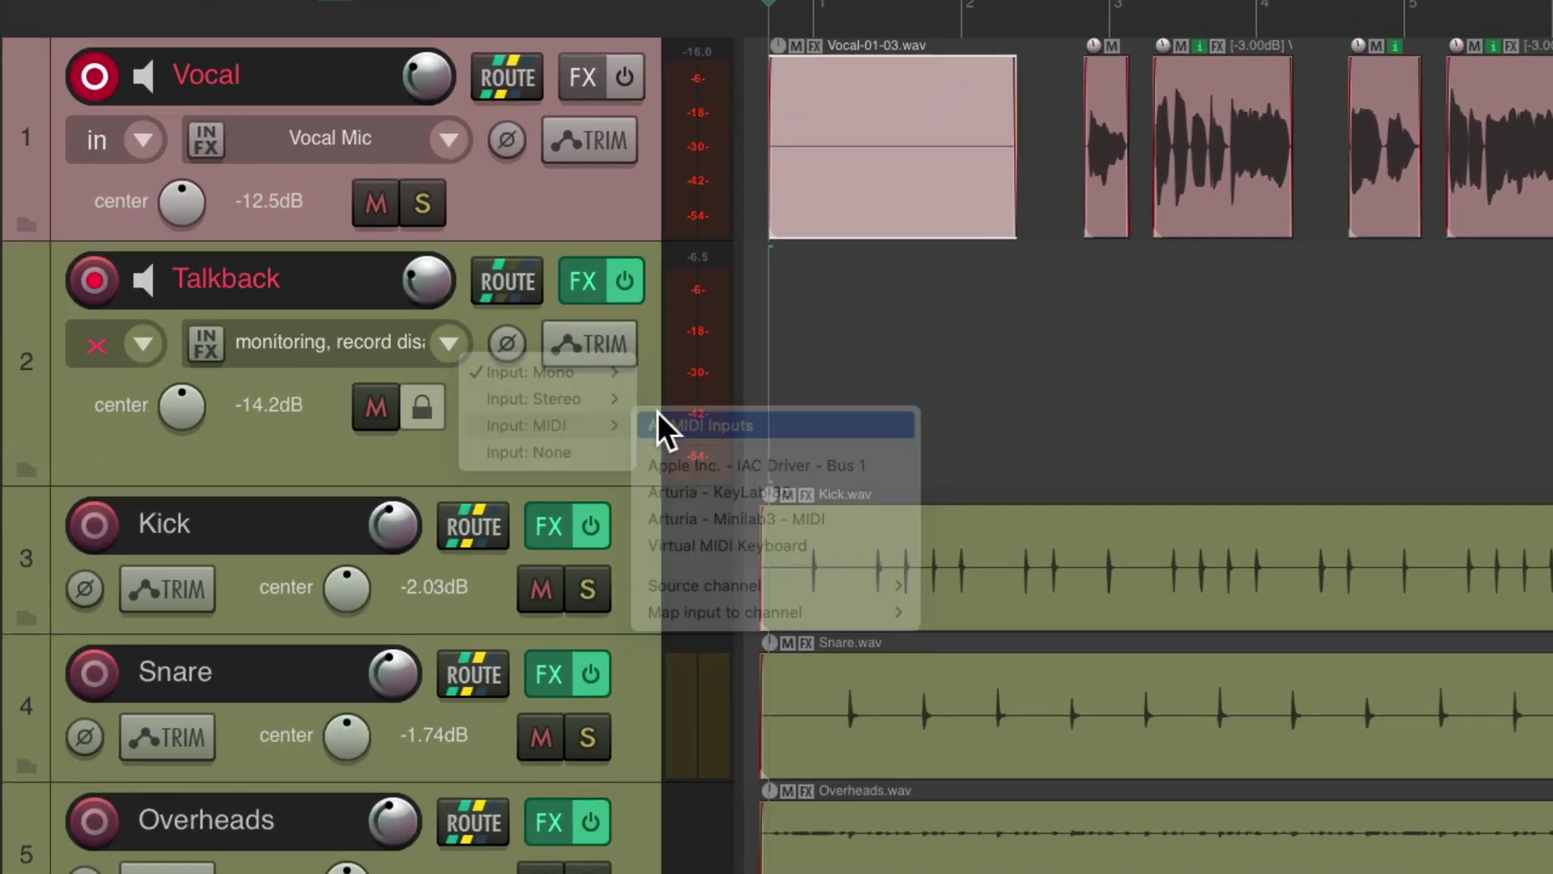